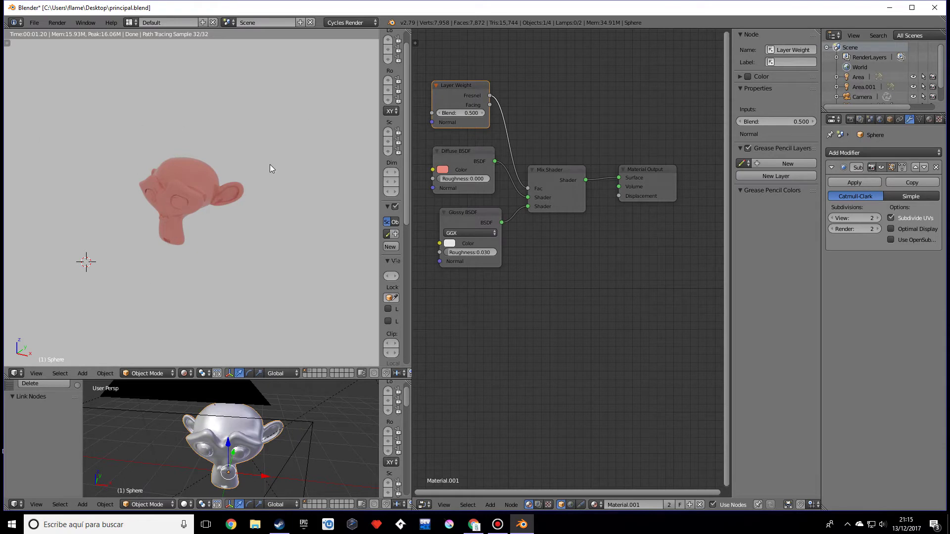
- Delete the Layer Weight, Diffuse BSDF, Mix Shader and Glossy BSDF nodes
left_click(456, 151)
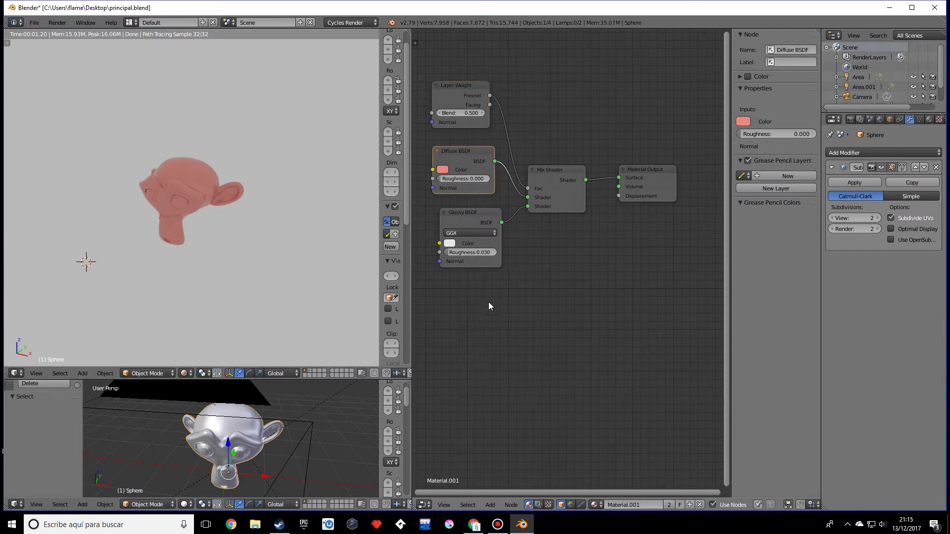
left_click(474, 226)
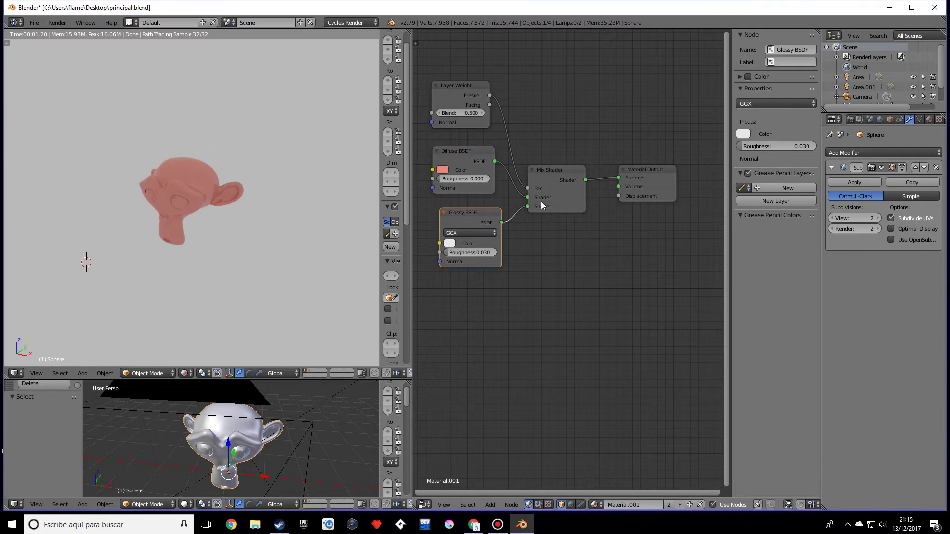
left_click(450, 87)
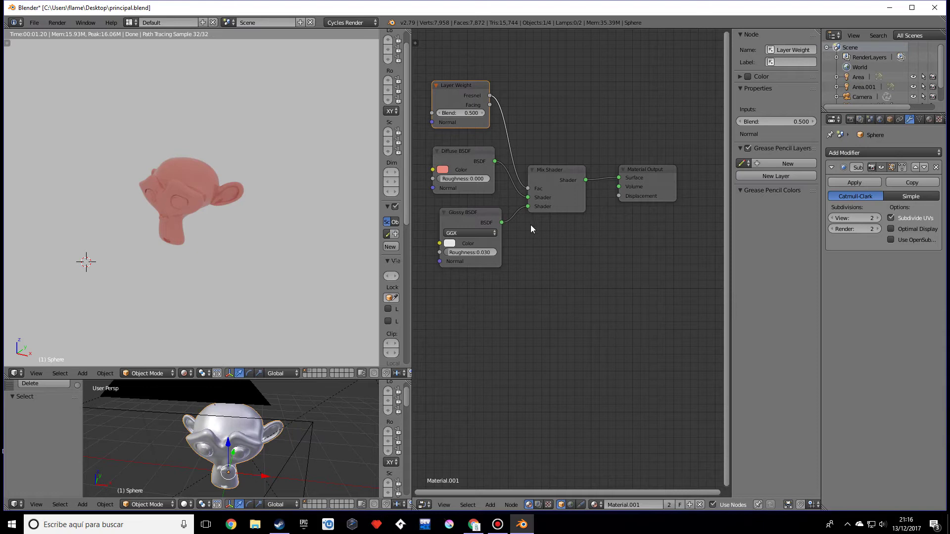
key("x")
left_click(478, 150)
key("x")
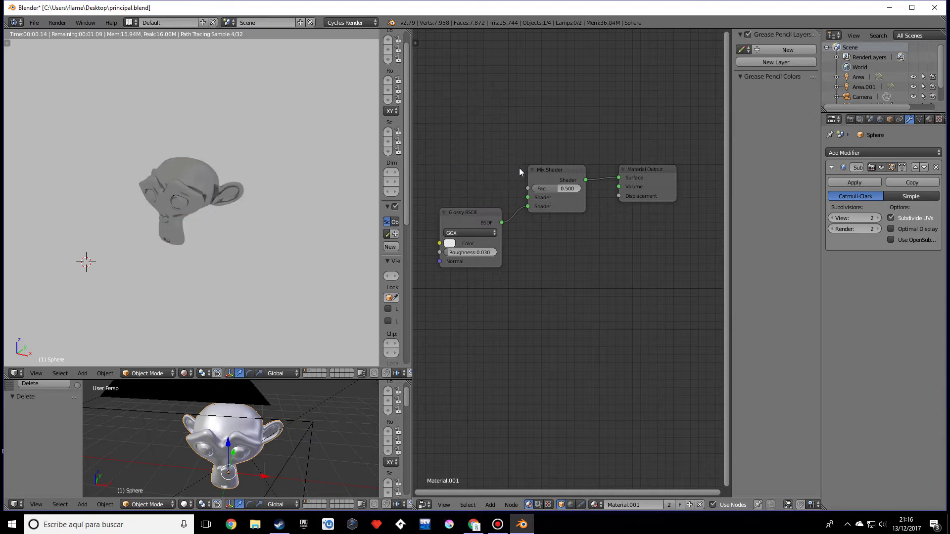
left_click(529, 170)
key("x")
left_click(474, 211)
key("x")
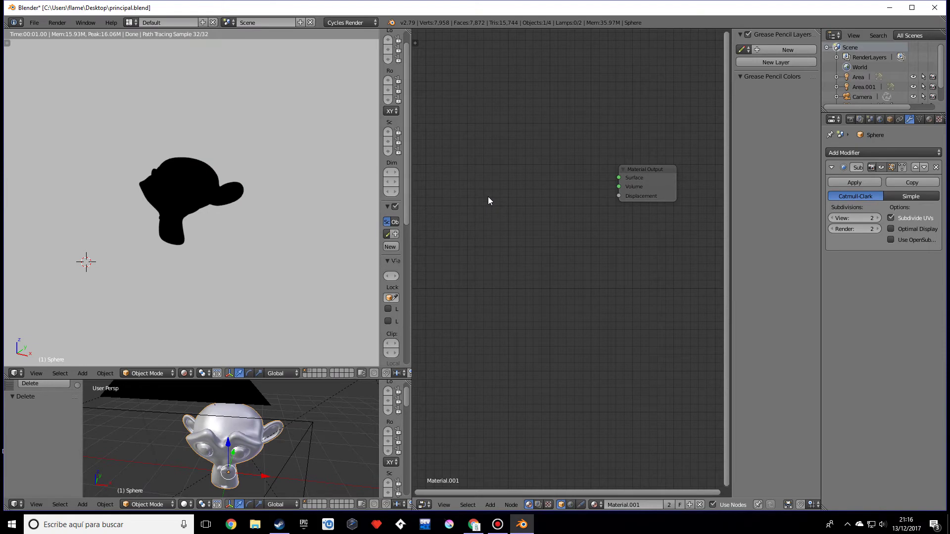
- Add a Principled BSDF beside Material Output and link its BSDF output to Surface
key("shift+a")
mouse_move(486, 227)
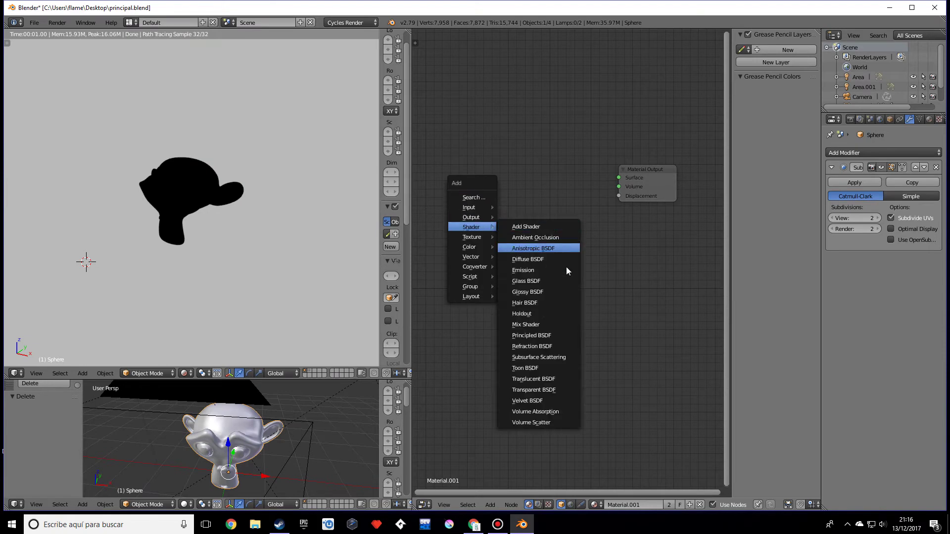
left_click(537, 336)
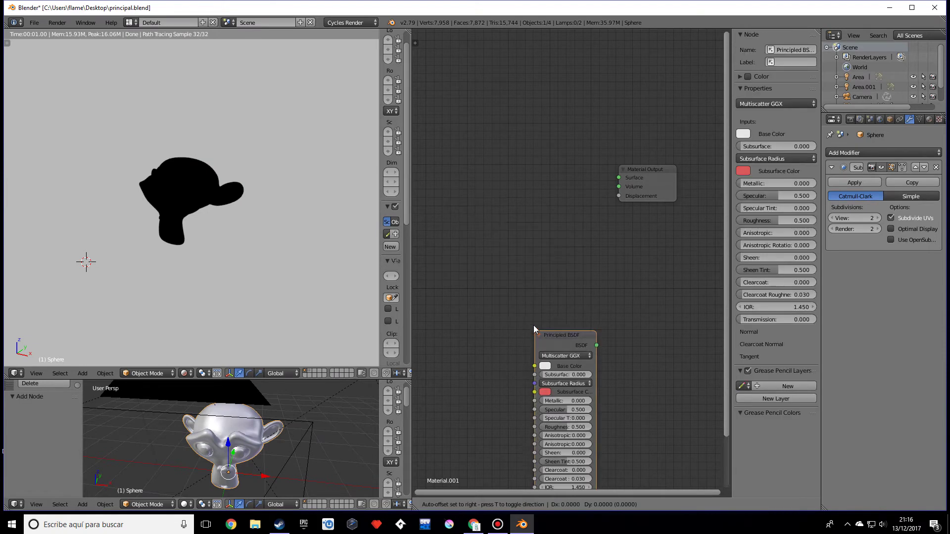
left_click(511, 158)
left_click_drag(572, 176, 618, 179)
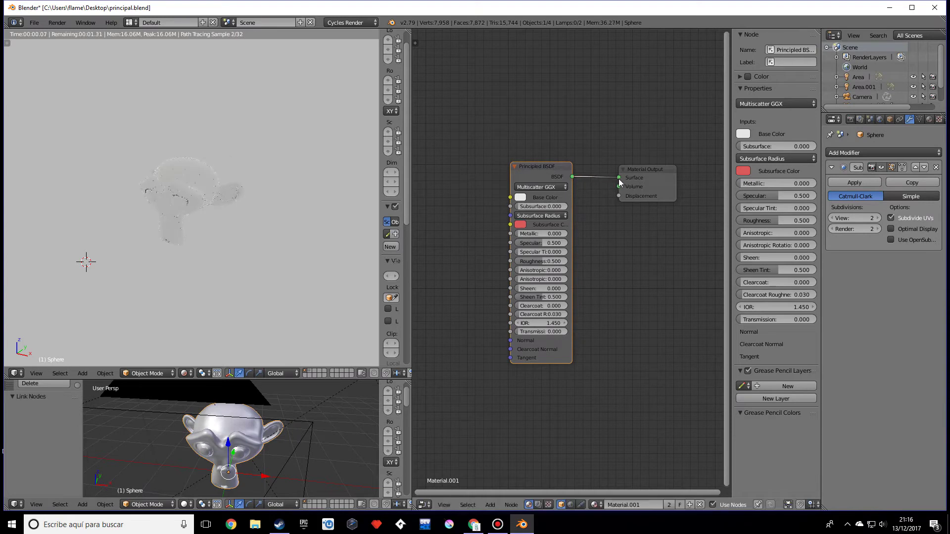
- Set the Principled BSDF Base Color to pink
left_click(518, 197)
left_click(546, 122)
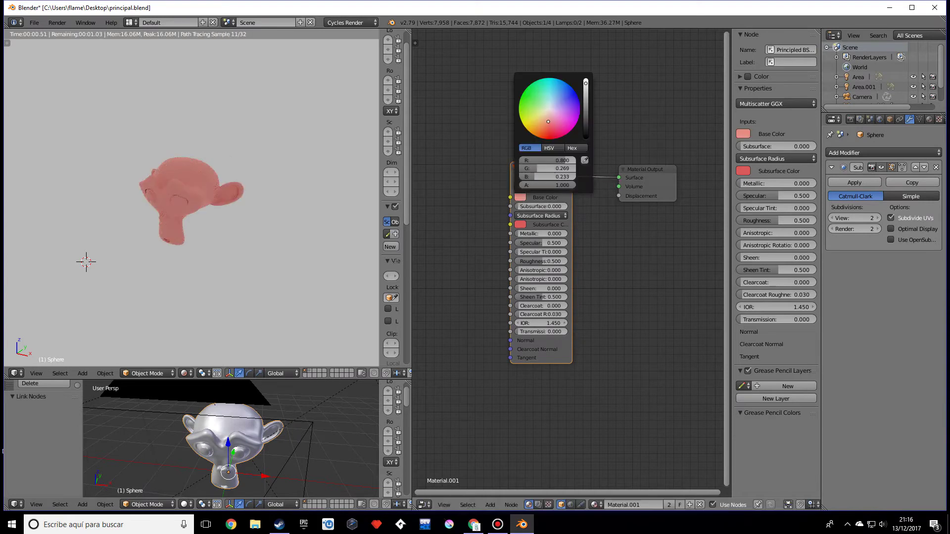
scroll(201, 204, "up", 1)
scroll(212, 215, "up", 1)
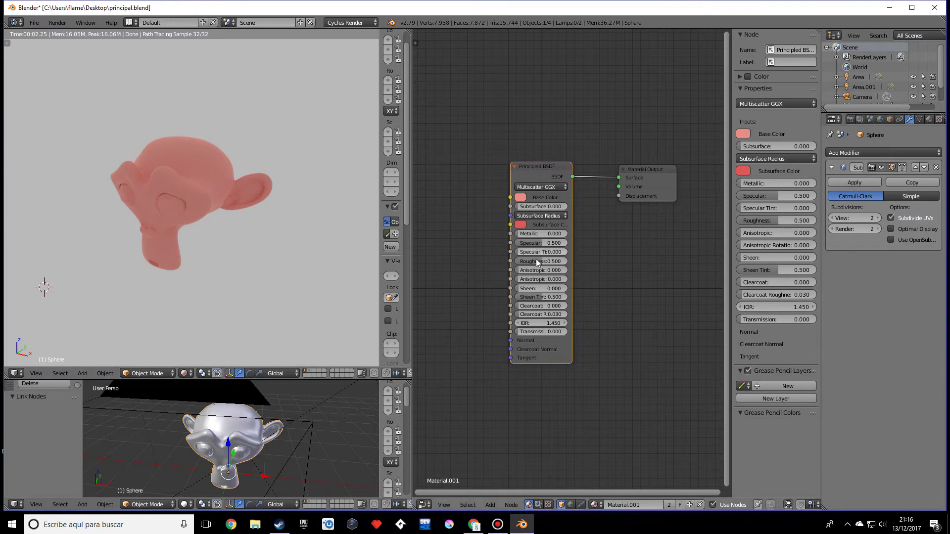
- Try Roughness at 0.000, then set it back to 0.5
left_click_drag(540, 261, 495, 262)
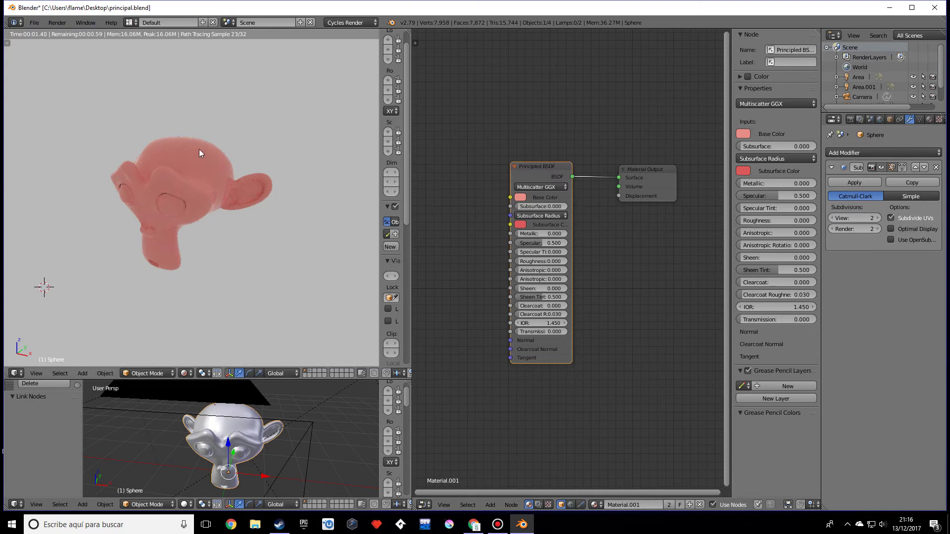
left_click(539, 261)
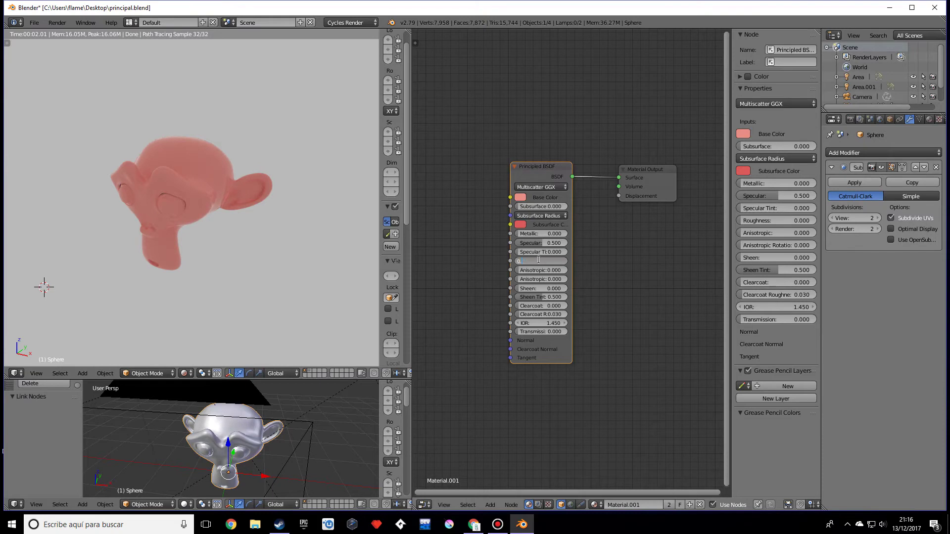
key("Return")
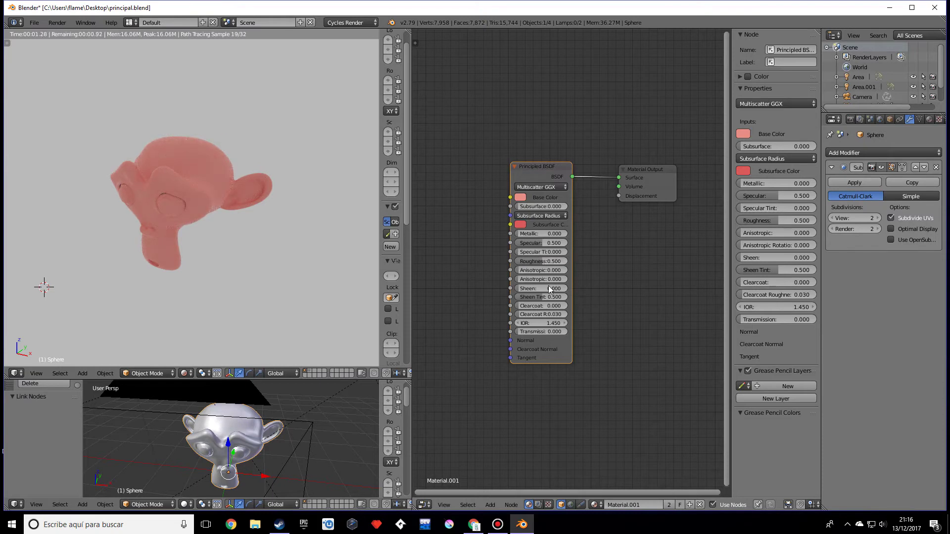
left_click(520, 198)
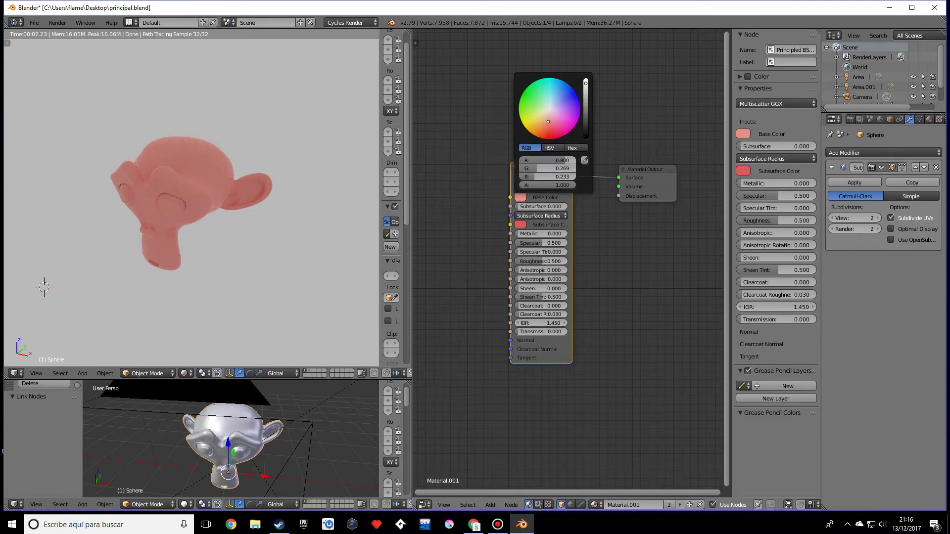
- Pick a pale beige skin-tone Base Color and keep Multiscatter GGX distribution
left_click(545, 114)
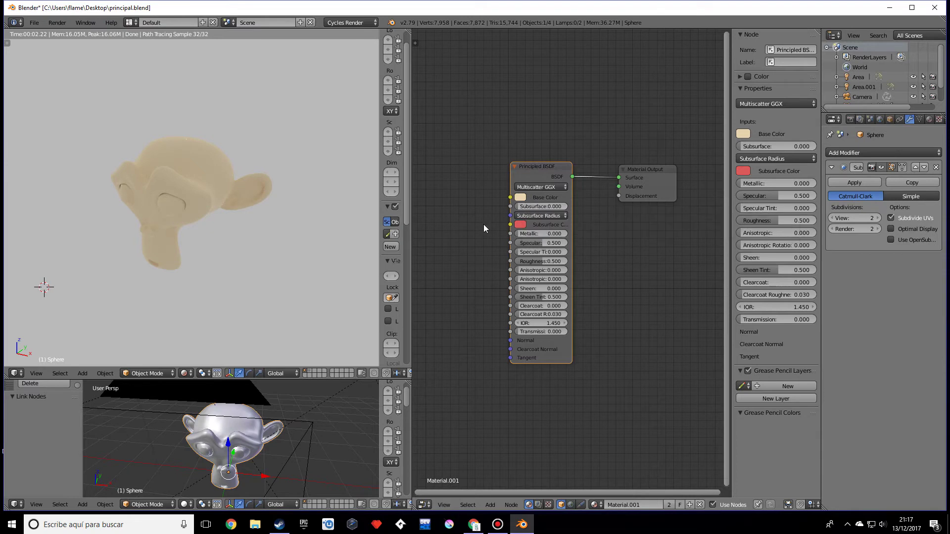
left_click(526, 190)
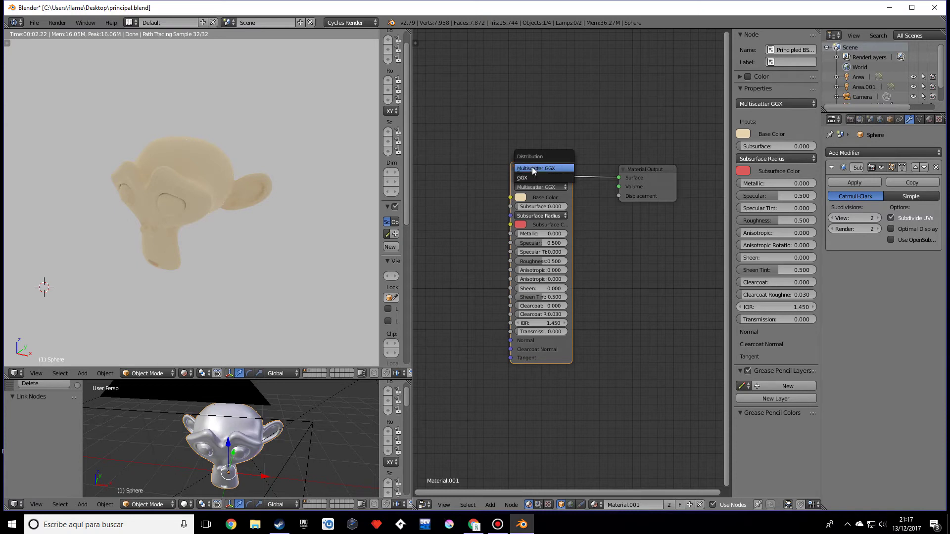
left_click(533, 168)
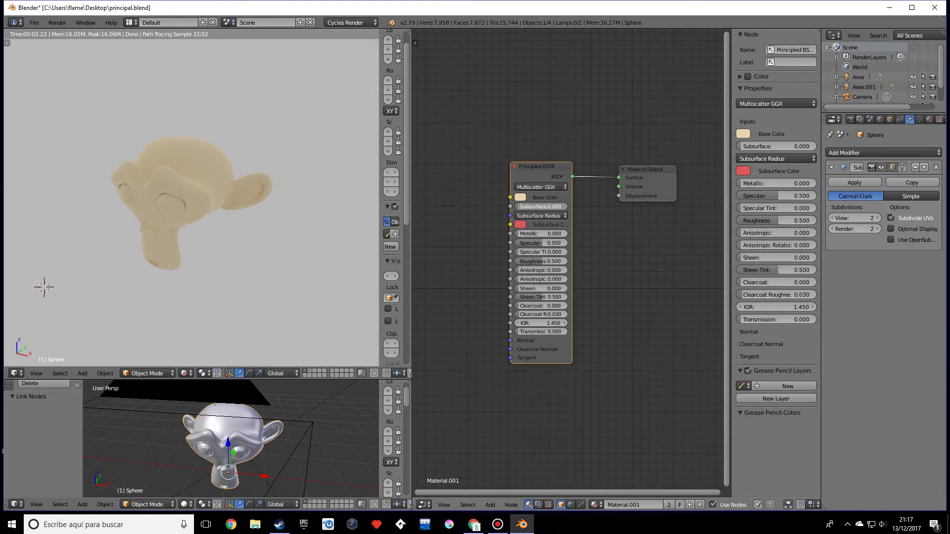
left_click_drag(541, 206, 554, 206)
double_click(540, 207)
type("0.3")
key("Return")
mouse_move(541, 206)
left_mouse_down()
mouse_move(550, 206)
mouse_move(535, 218)
mouse_move(532, 206)
left_mouse_up()
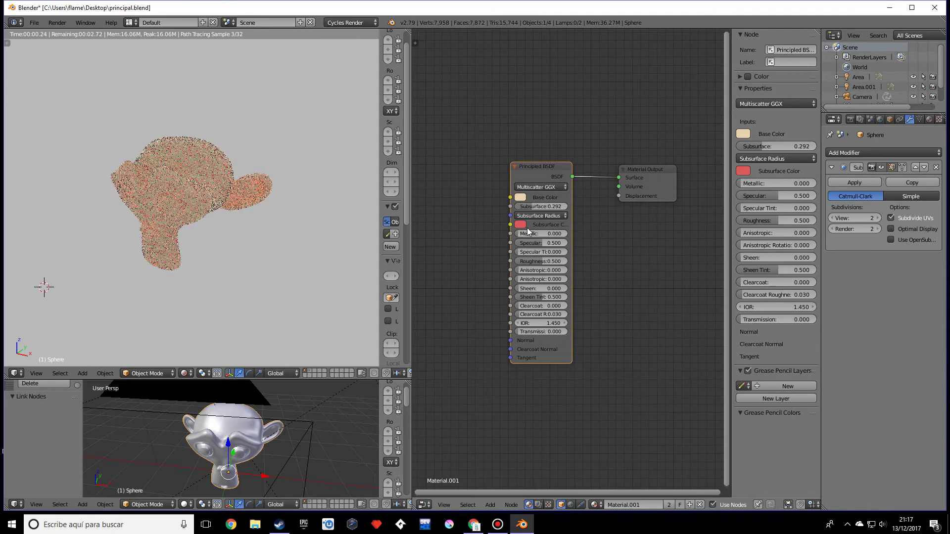
middle_click_drag(209, 229, 195, 241)
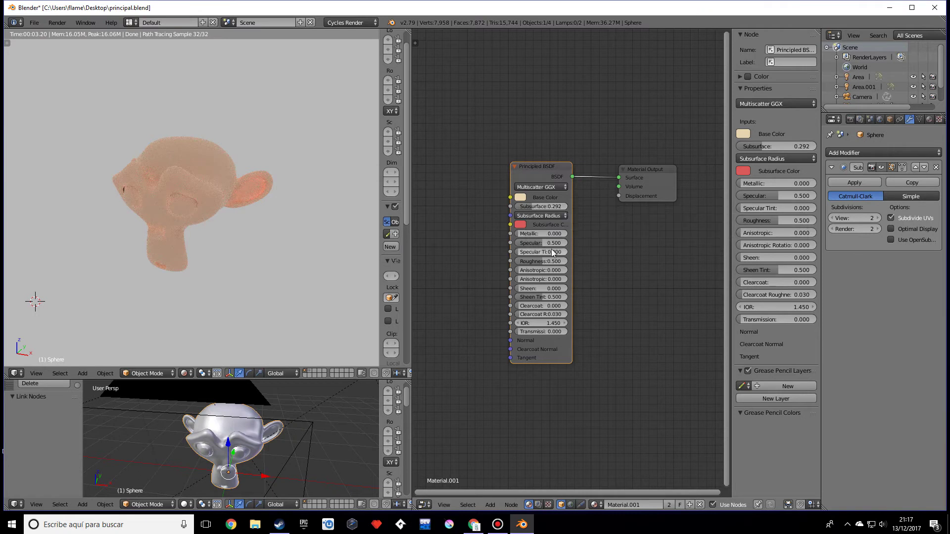
left_click_drag(533, 210, 518, 209)
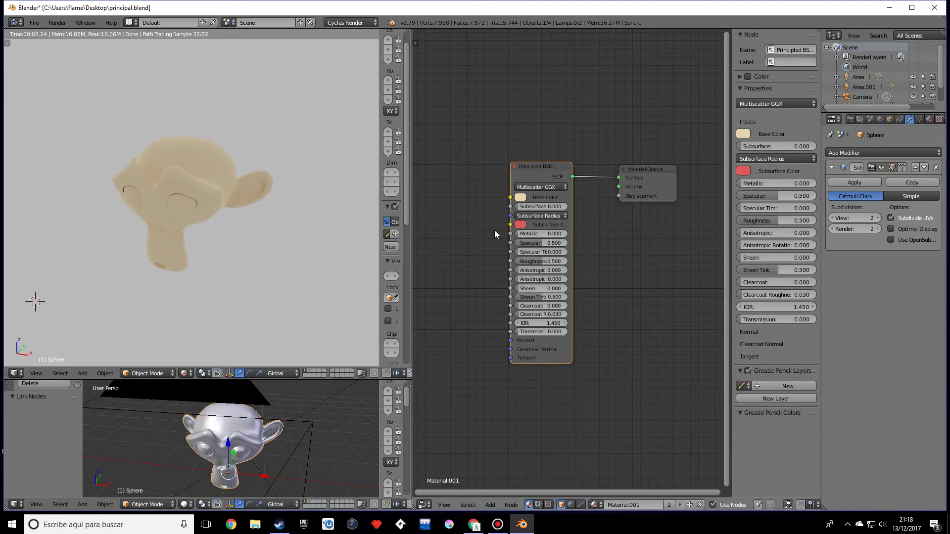
left_click(521, 233)
type("0.0")
key("Return")
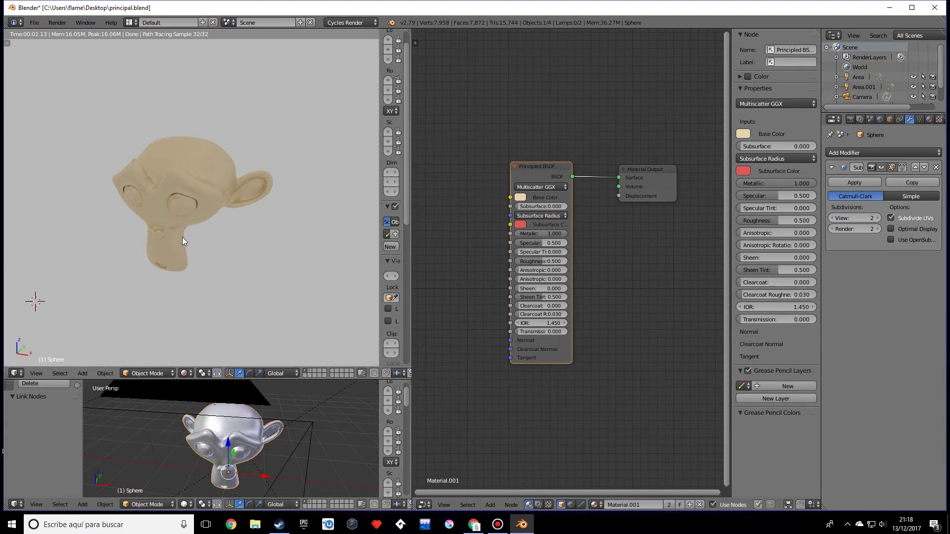
middle_click_drag(177, 237, 156, 241)
left_click(530, 233)
key("BackSpace")
type("0")
key("Return")
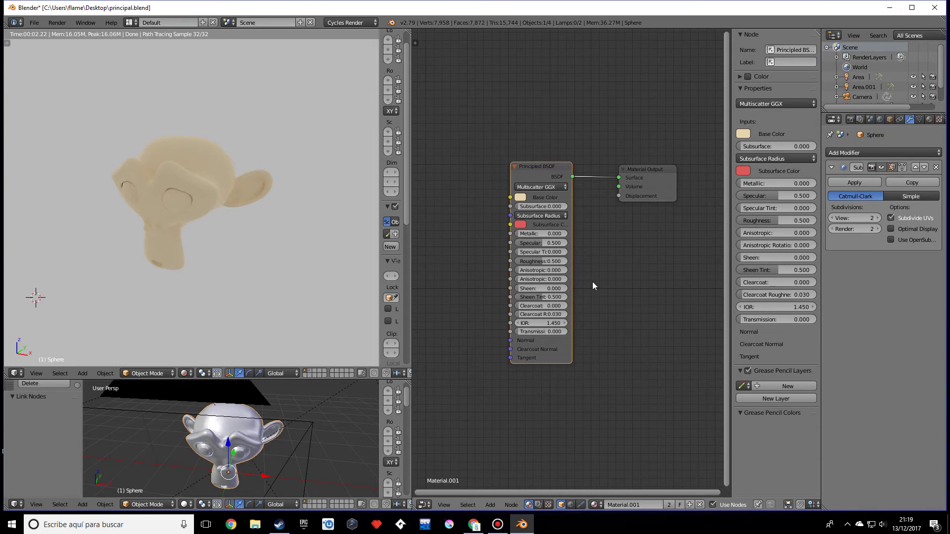
- Lower Specular to 0.158, reset it to 0.5, and pan the rendered view slightly
left_click_drag(547, 241, 382, 269)
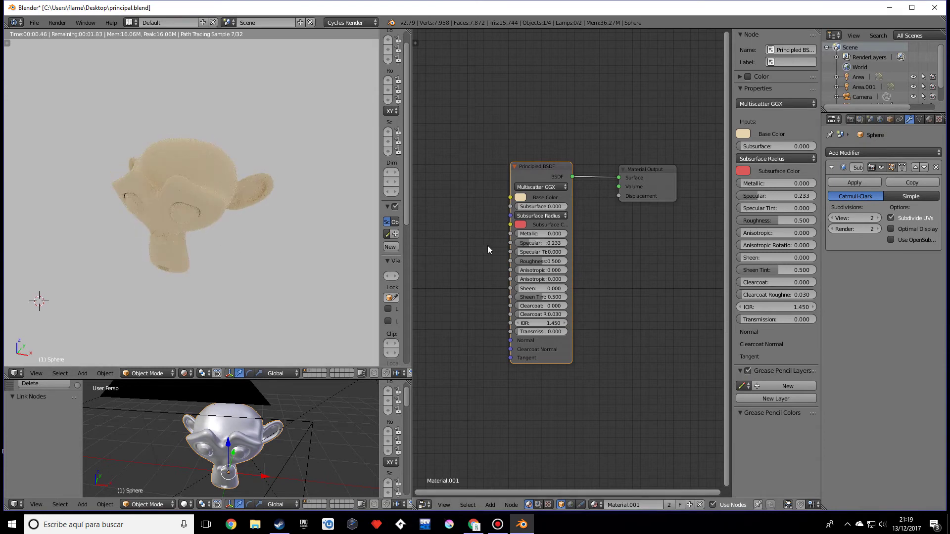
left_click_drag(539, 243, 500, 244)
left_click(537, 242)
key("BackSpace")
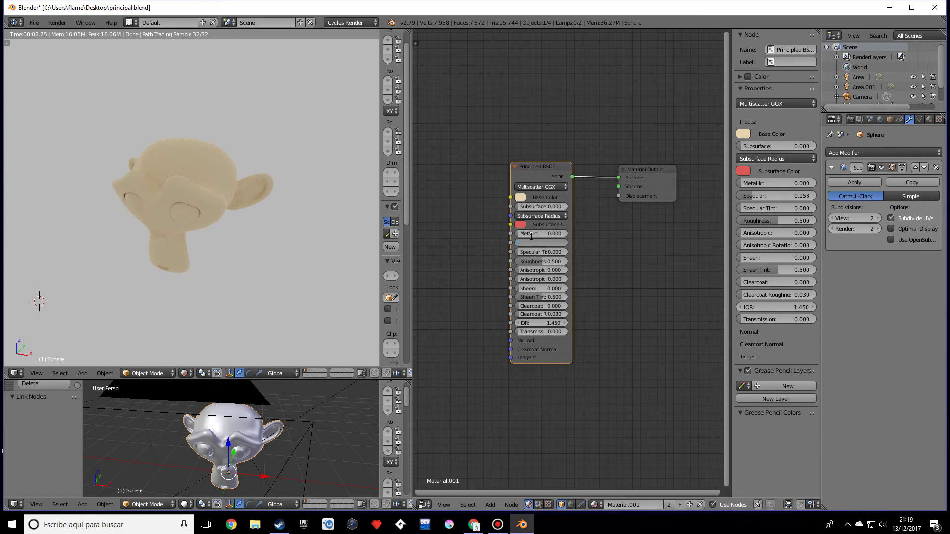
type("0.5")
key("Return")
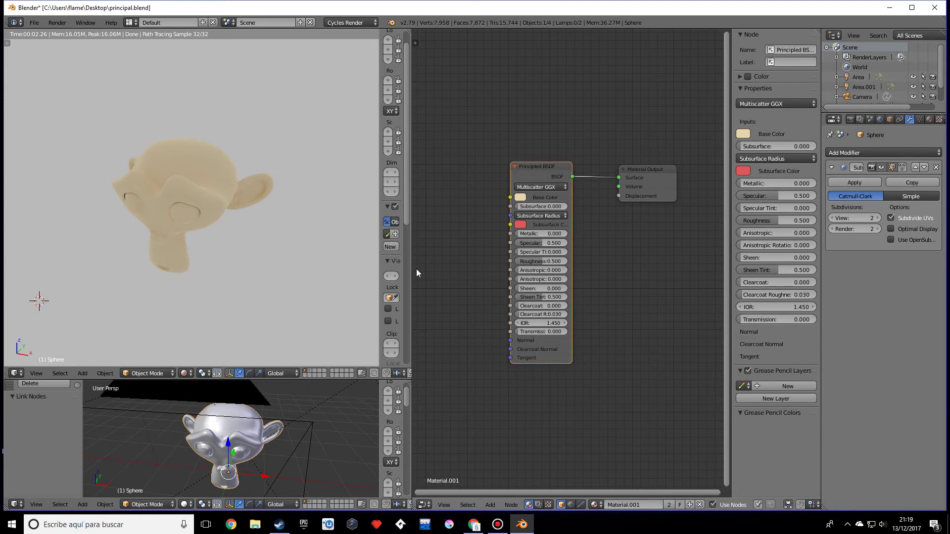
middle_click_drag(189, 208, 182, 204)
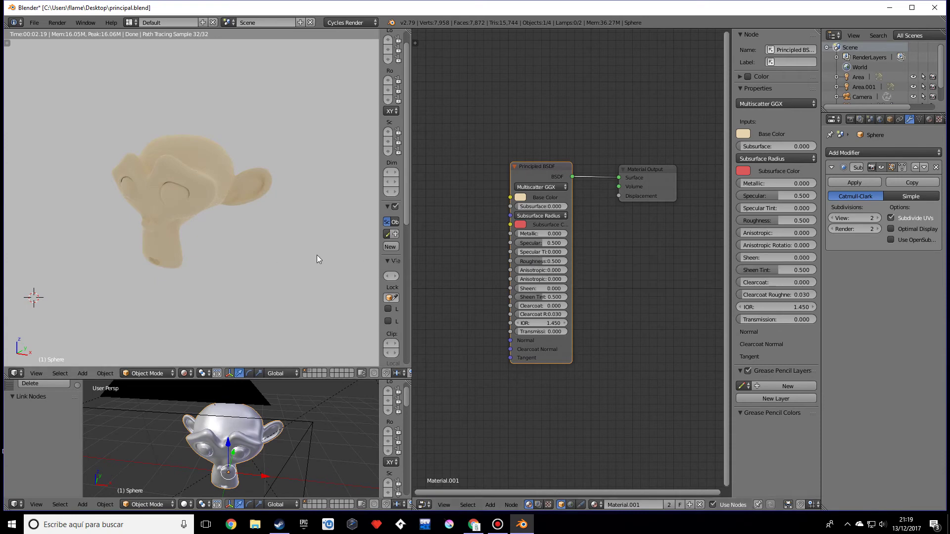
- Zoom in on Suzanne, raise Specular Tint to compare highlights, then return it to 0
scroll(292, 250, "up", 4)
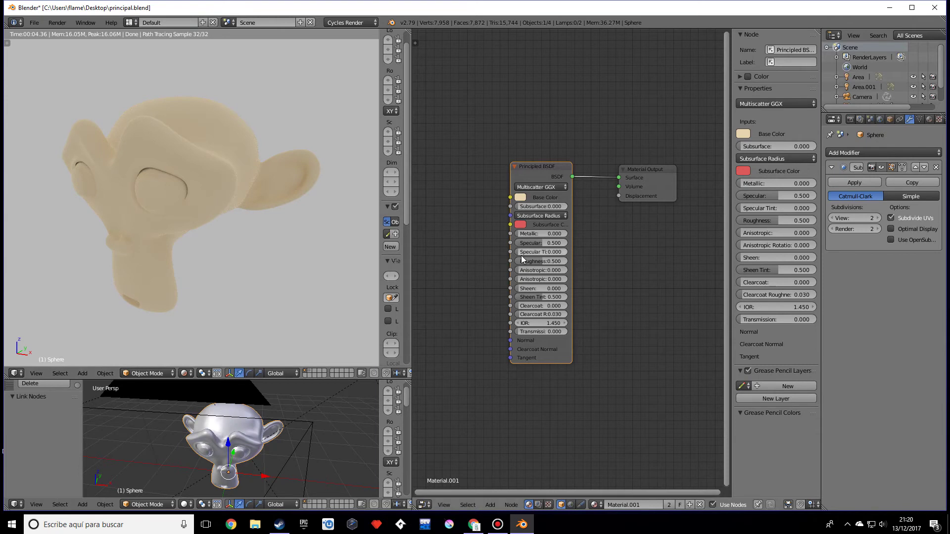
left_click_drag(524, 253, 568, 251)
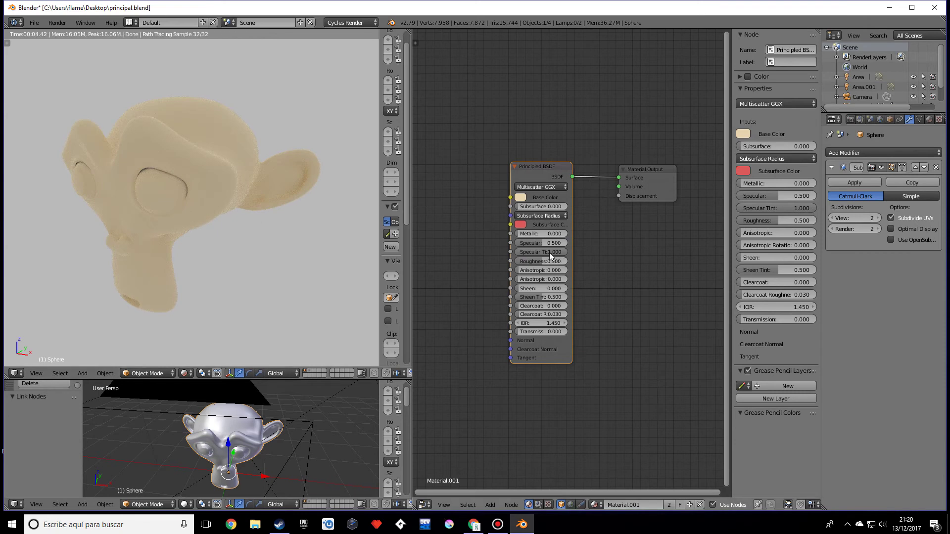
left_click_drag(550, 252, 518, 251)
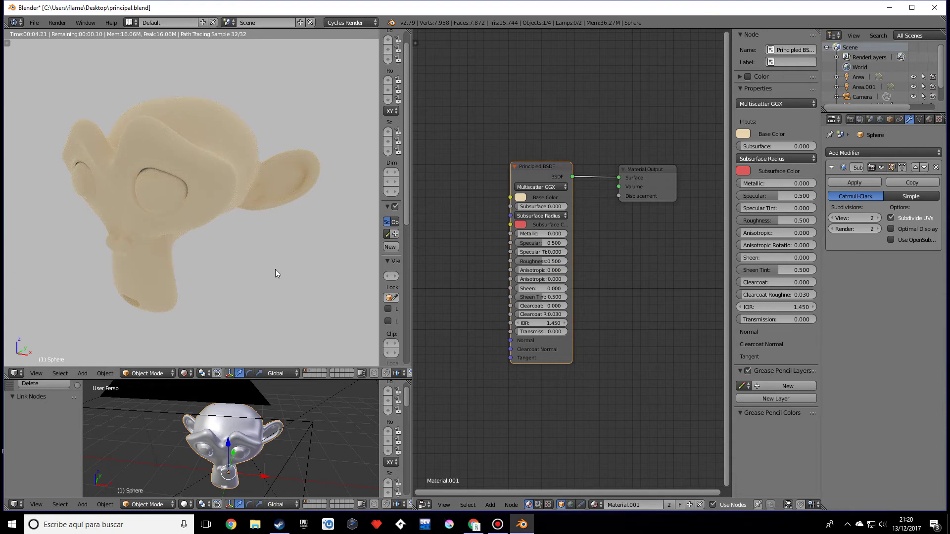
- Compare Roughness 0 and 1 on Suzanne, orbiting between front and side views
left_click(531, 262)
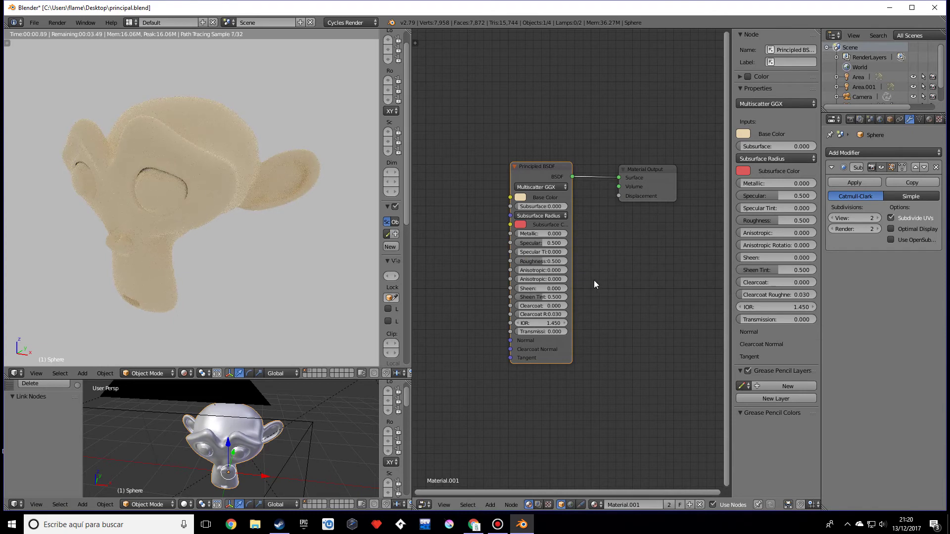
left_click(539, 261)
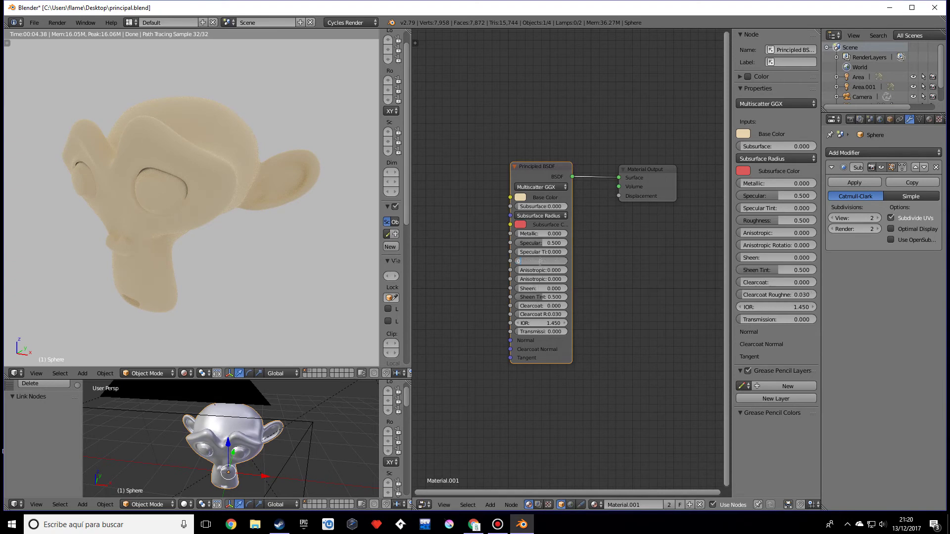
key("Return")
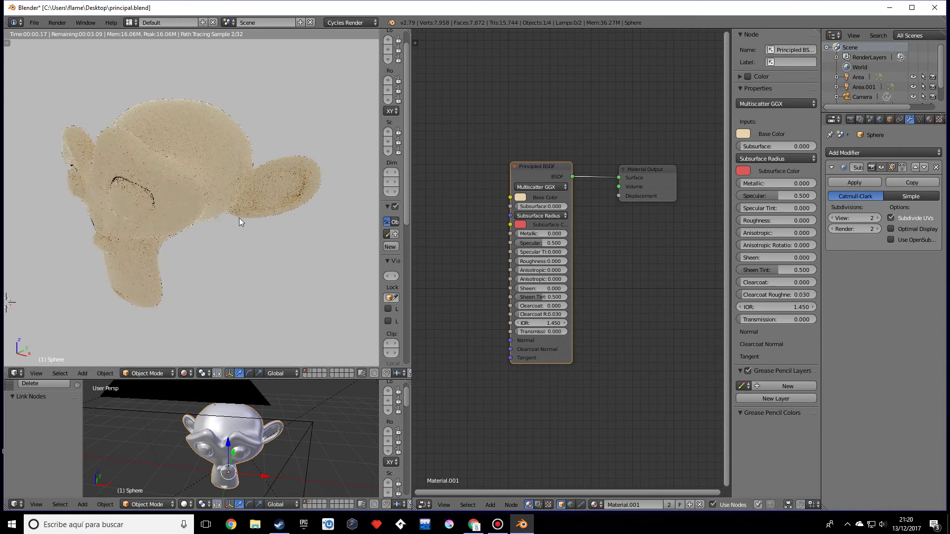
middle_click_drag(239, 217, 207, 243)
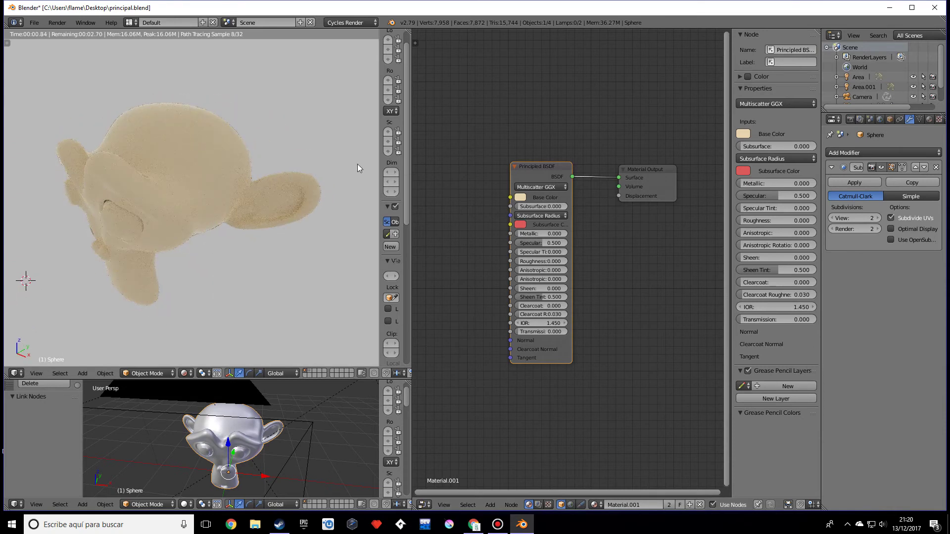
middle_click_drag(295, 248, 356, 258)
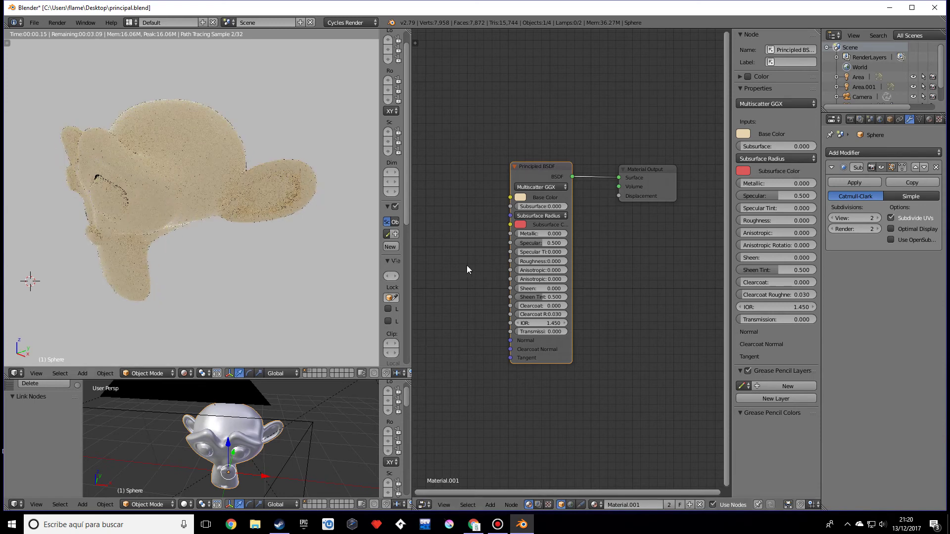
left_click(522, 262)
type("1")
key("Return")
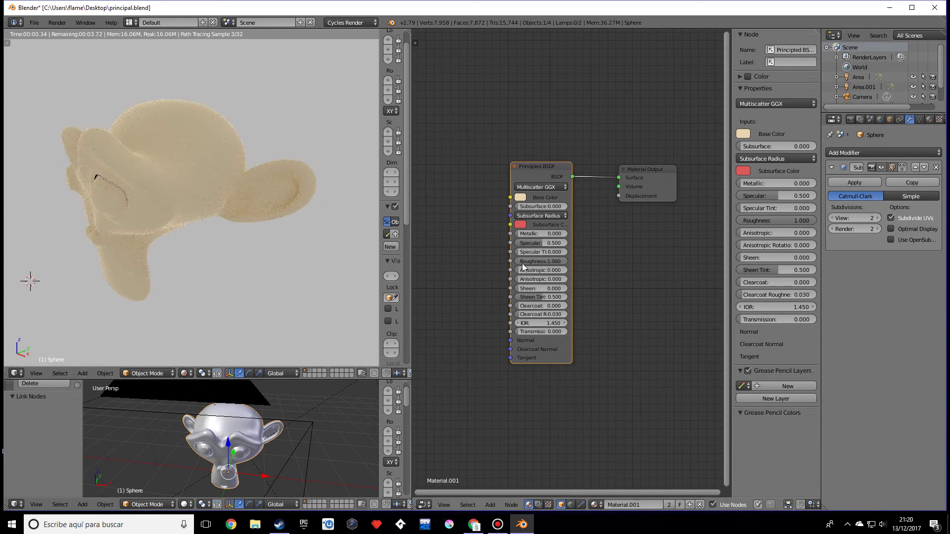
middle_click_drag(189, 202, 268, 188)
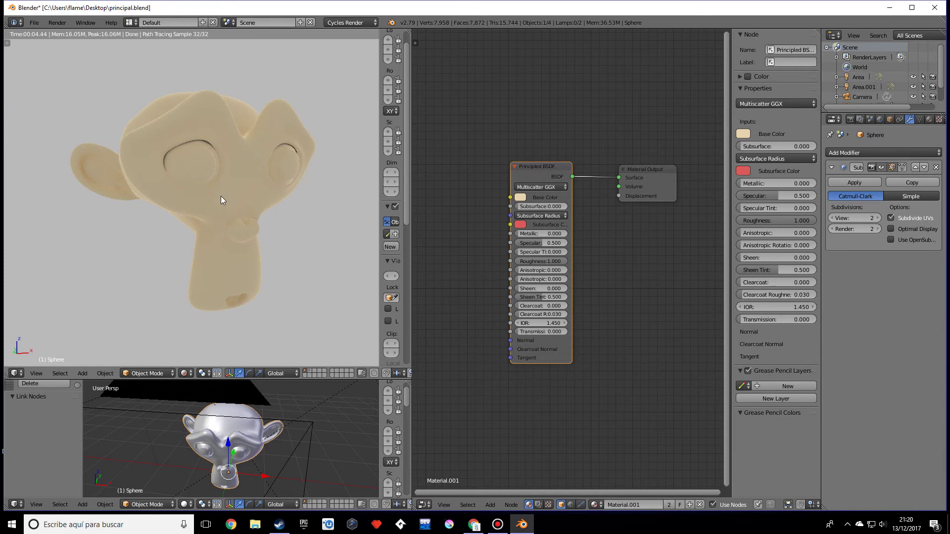
- Try Roughness 0 and 0.95, then settle on 0.1
left_click(528, 260)
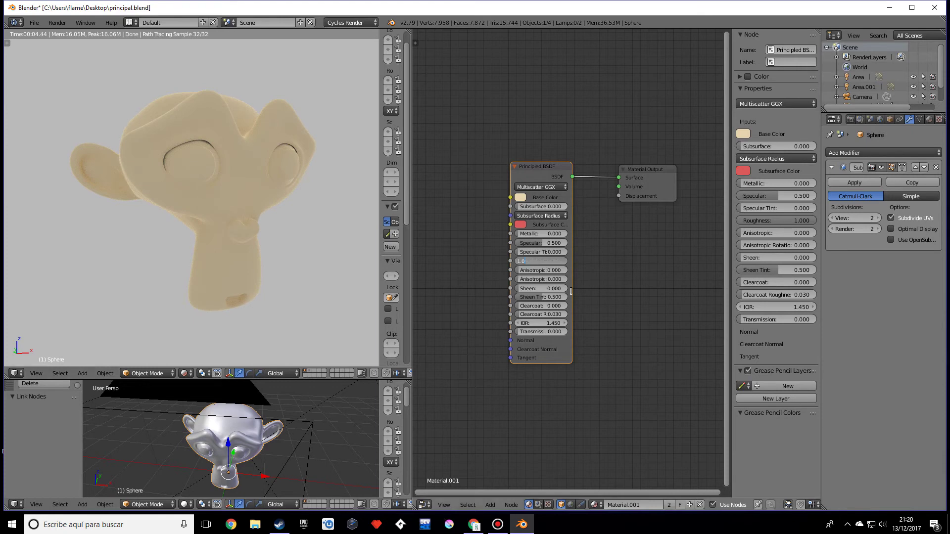
key("BackSpace")
type("0")
key("Return")
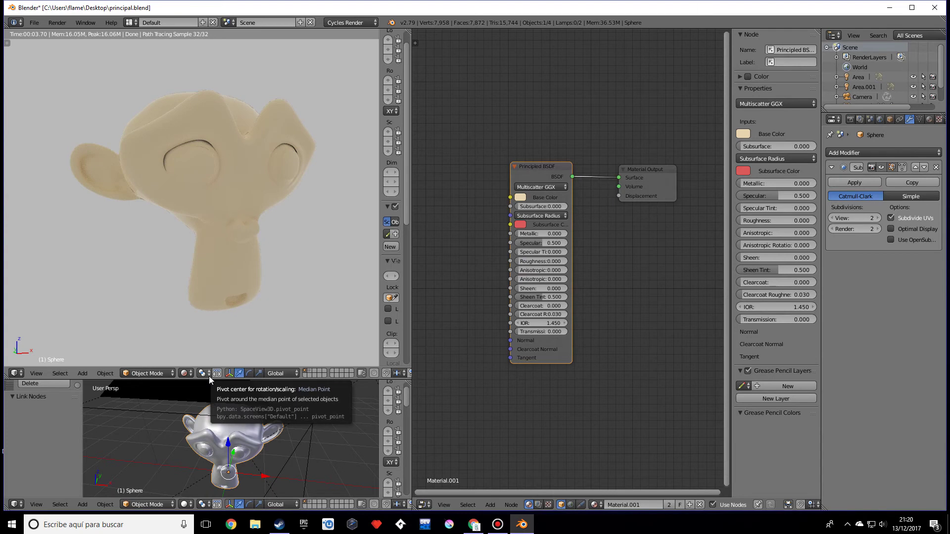
left_click(547, 261)
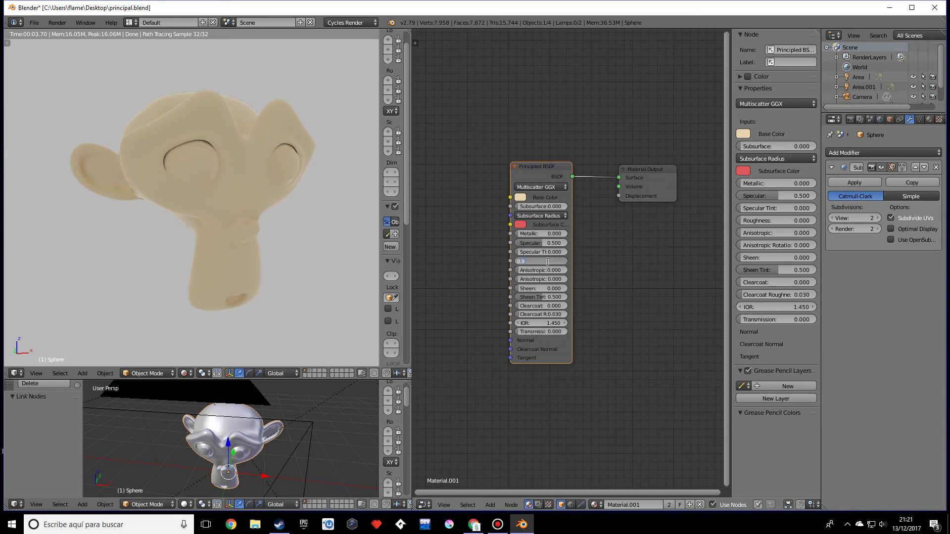
type("0.95")
key("Return")
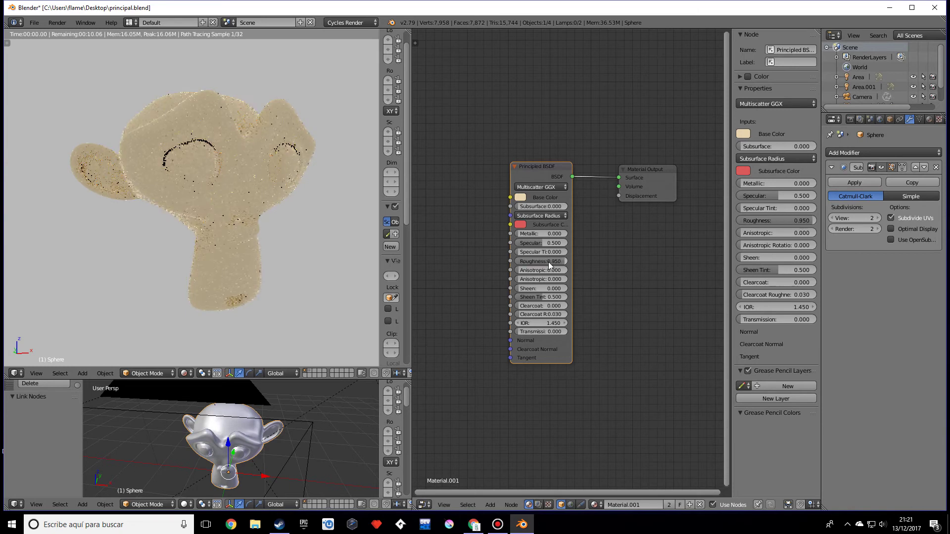
left_click(549, 263)
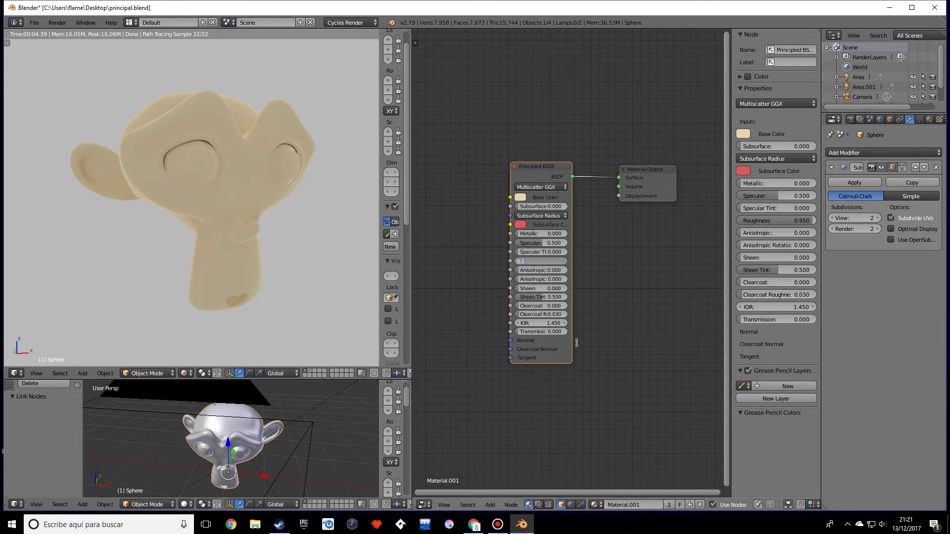
type("0.1")
key("Return")
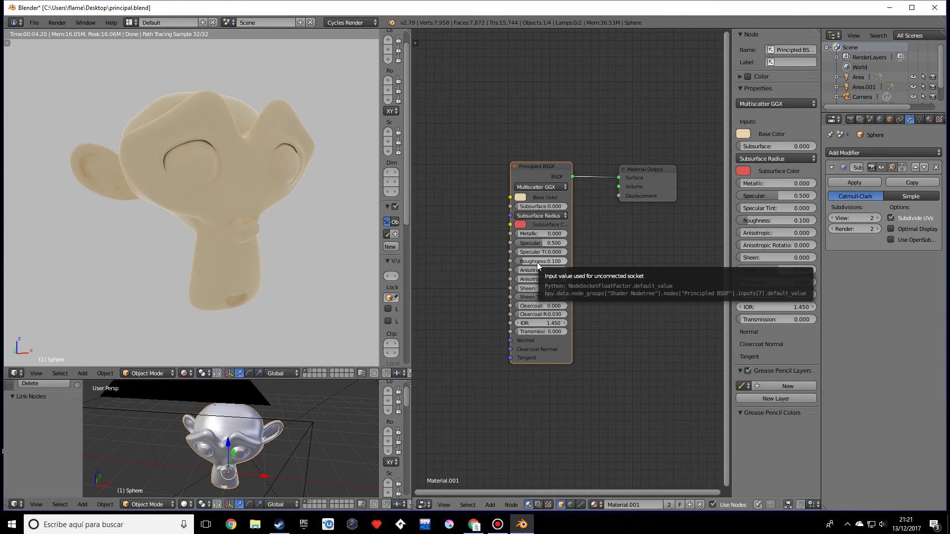
- Set Metallic to 1.0 and orbit around the polished-metal Suzanne
left_click_drag(522, 233, 569, 233)
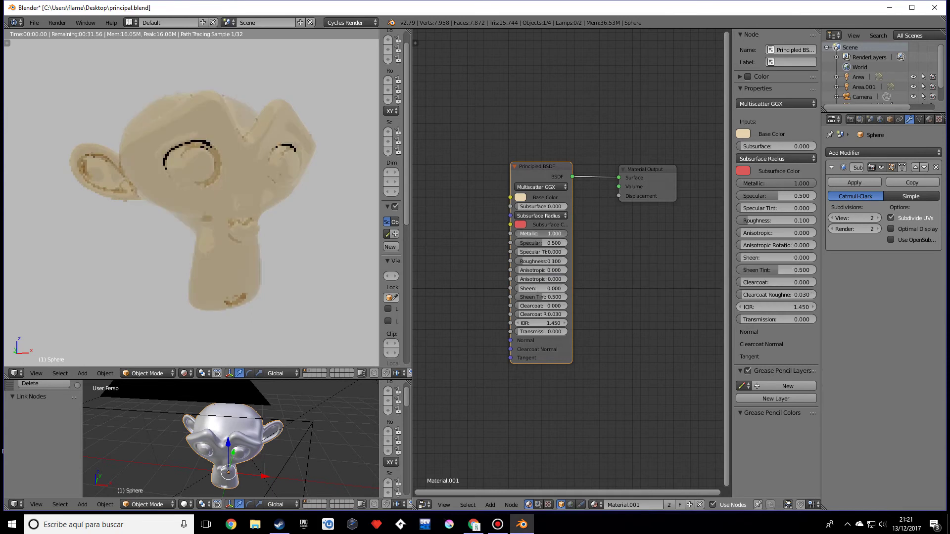
middle_click_drag(198, 218, 190, 182)
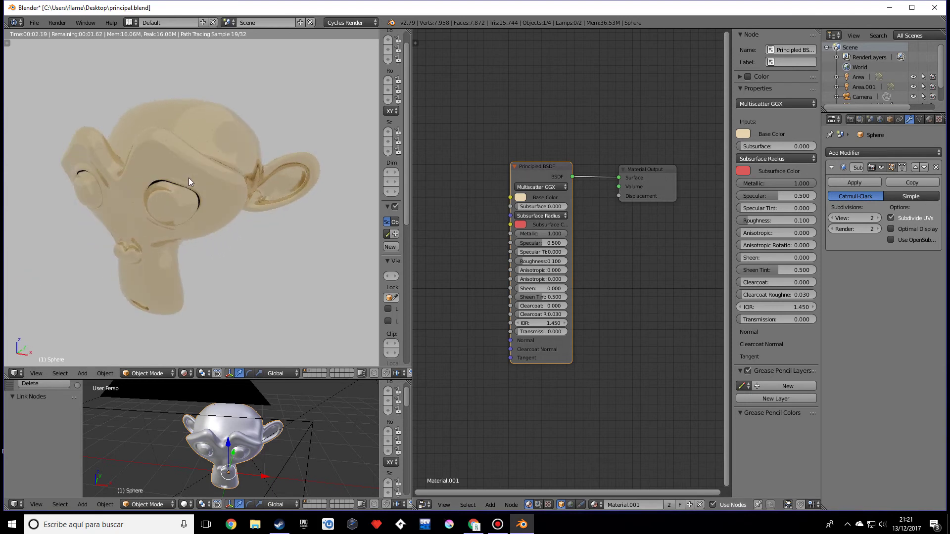
middle_click_drag(168, 188, 192, 193)
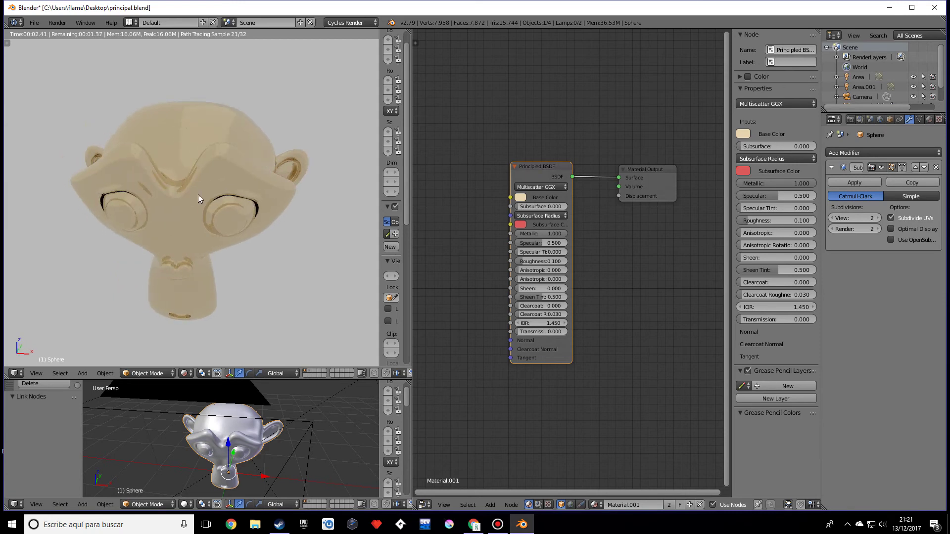
middle_click_drag(192, 195, 162, 178)
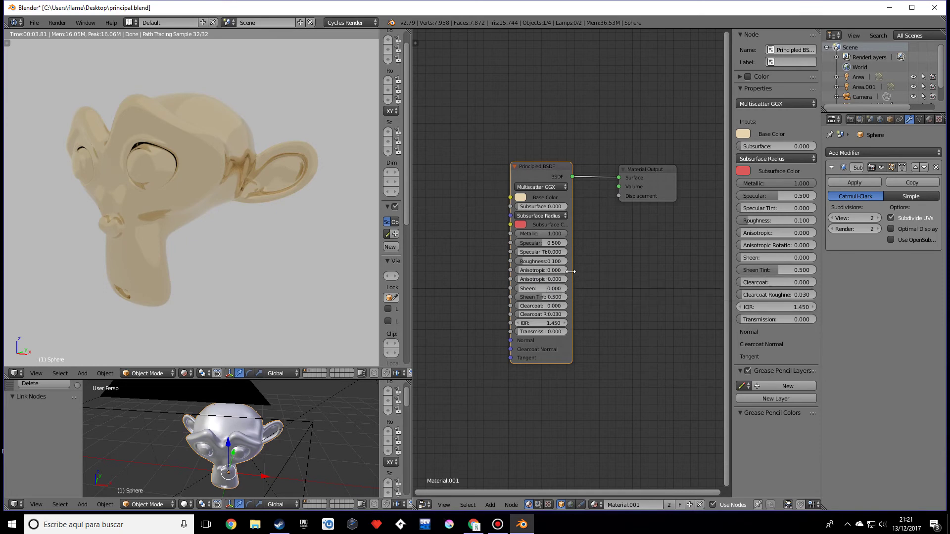
- Widen the Principled BSDF node, shift it slightly left, and orbit the render
left_click_drag(569, 272, 593, 273)
left_click_drag(549, 175, 527, 172)
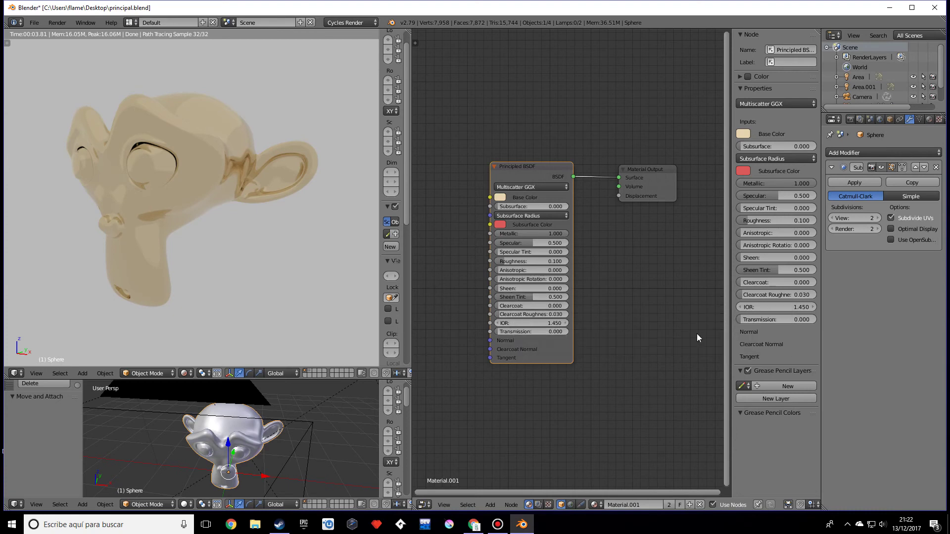
middle_click_drag(198, 162, 204, 173)
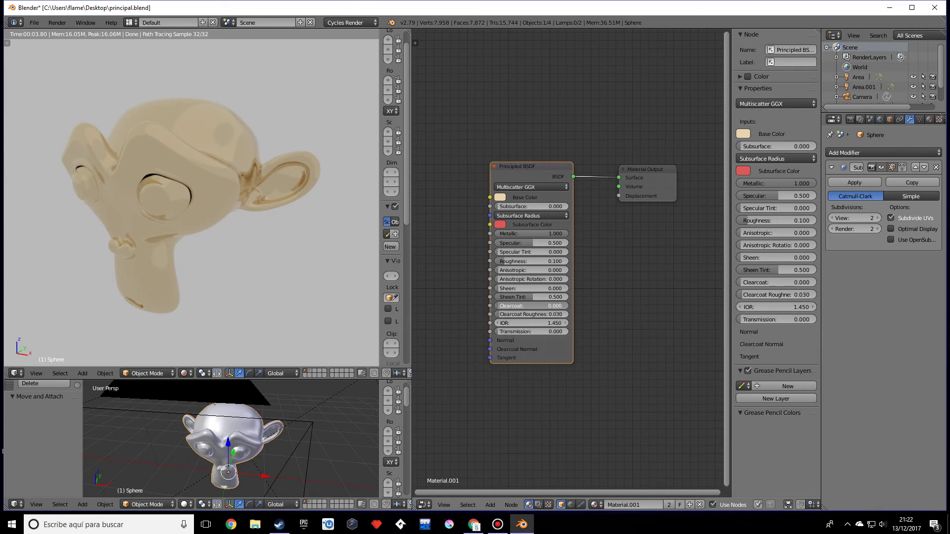
left_click_drag(530, 305, 566, 306)
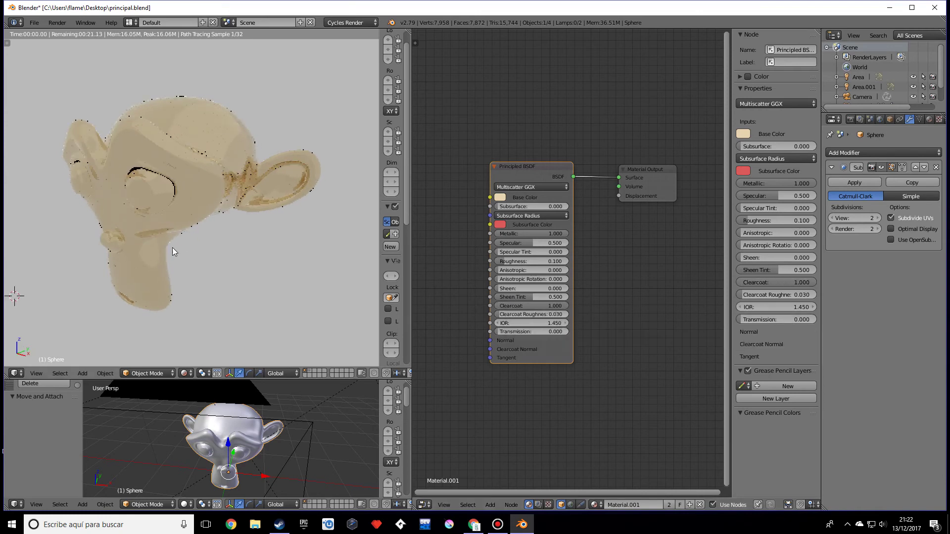
middle_click_drag(197, 262, 217, 233)
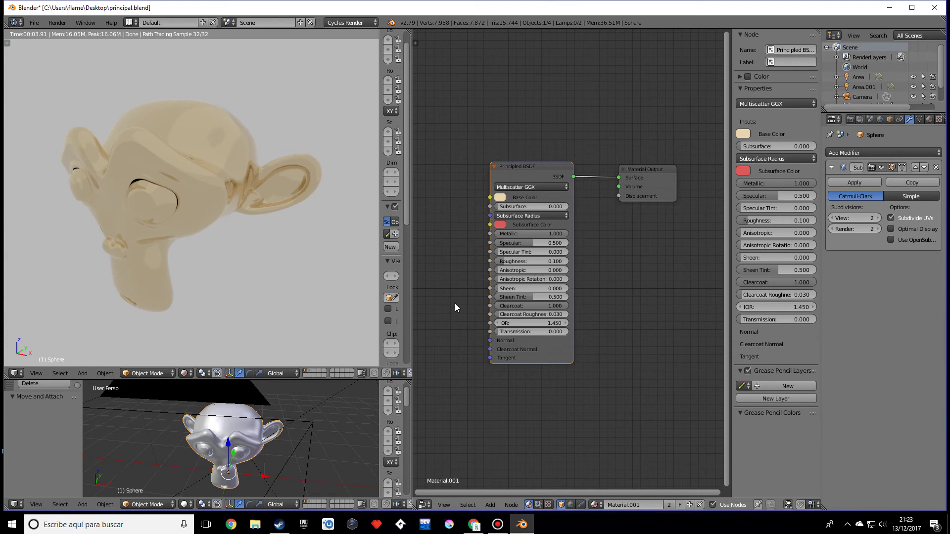
left_click_drag(492, 341, 450, 271)
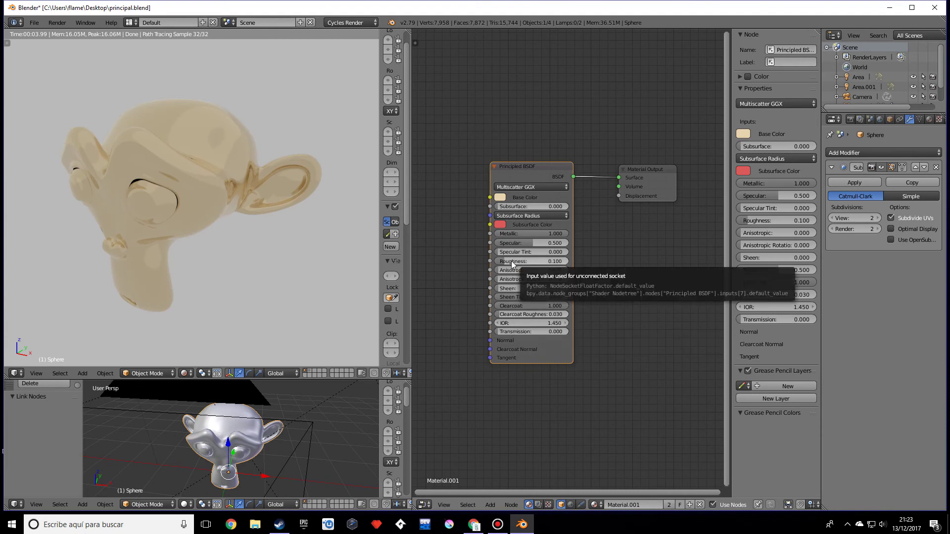
- Raise Clearcoat Roughness to 1, lower it to 0.123, and set Metallic to 0
left_click_drag(509, 316, 568, 314)
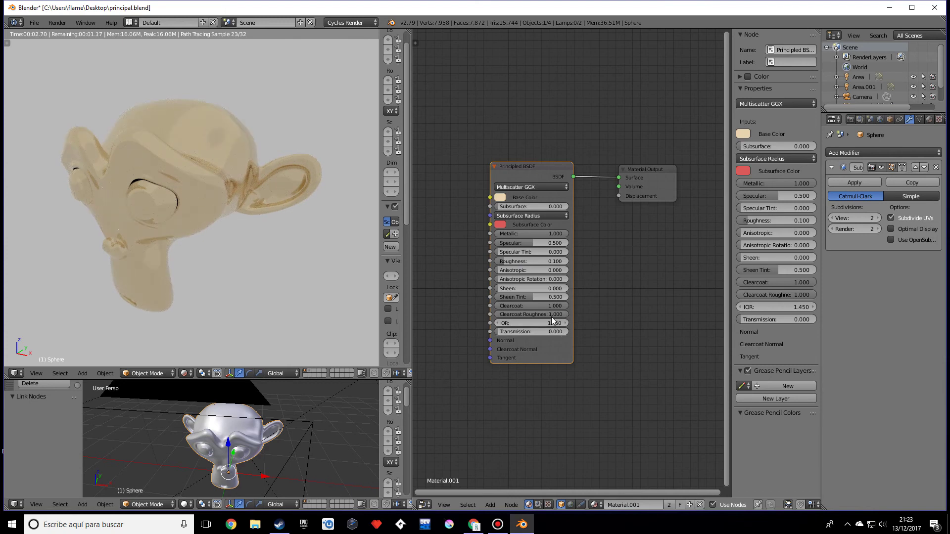
middle_click_drag(335, 214, 268, 223)
middle_click_drag(171, 253, 205, 244)
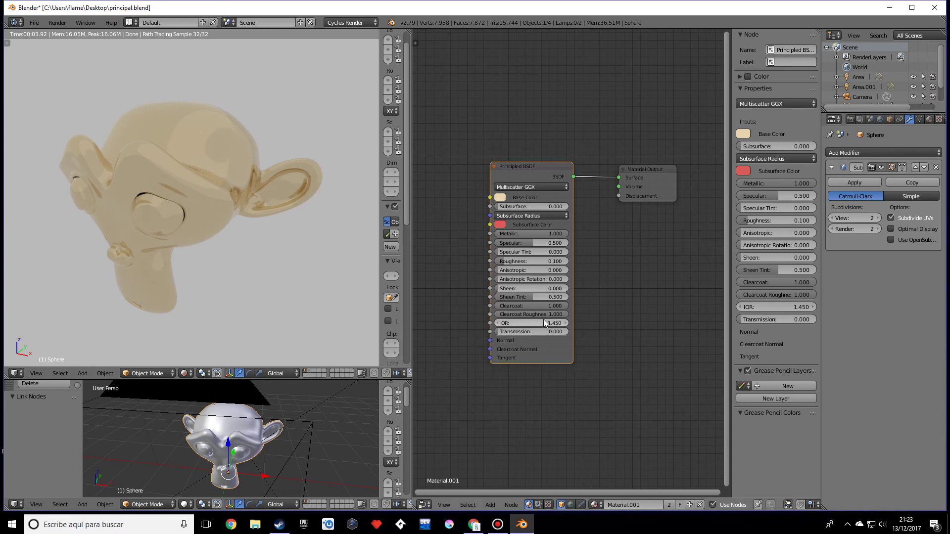
left_click_drag(543, 315, 494, 342)
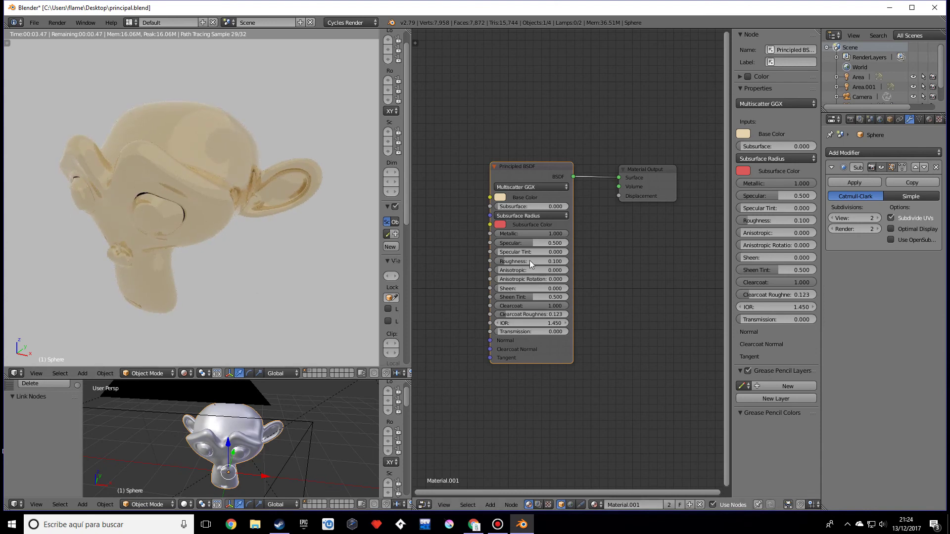
left_click_drag(542, 237, 495, 237)
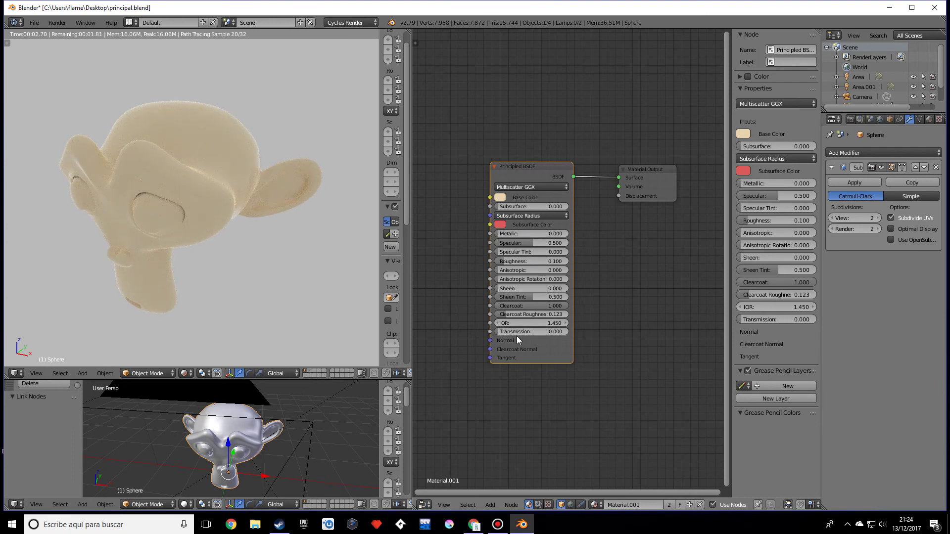
- Set Transmission to 1 and Base Color to white (RGB 1, 1, 1)
left_click_drag(515, 331, 574, 332)
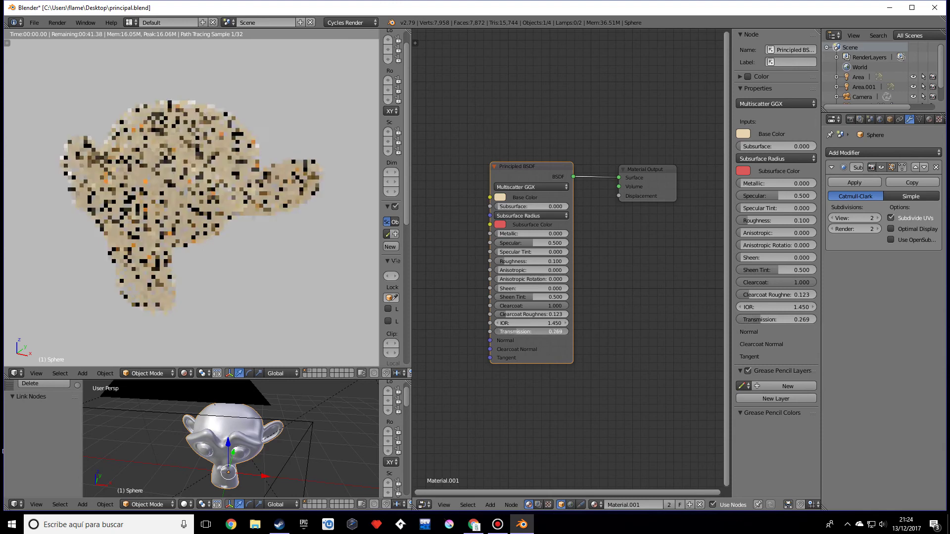
middle_click_drag(195, 268, 128, 249)
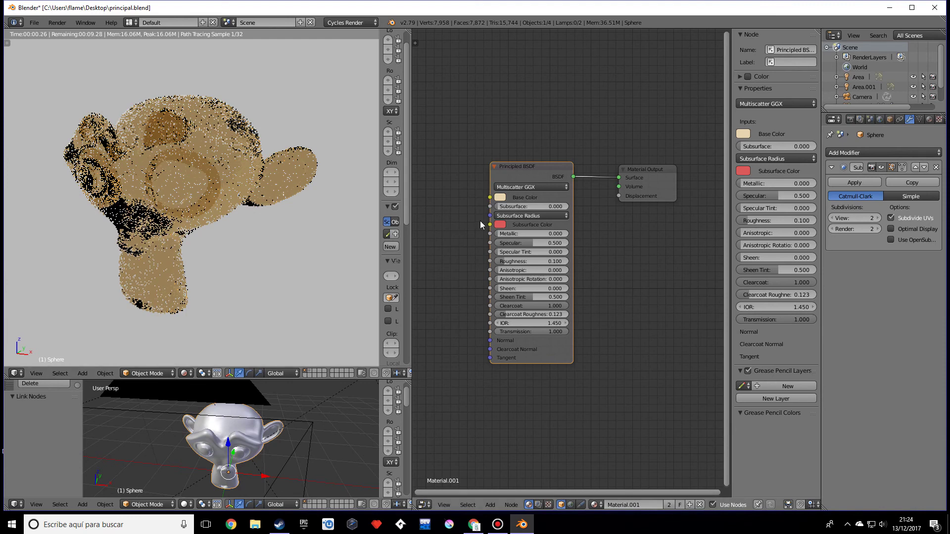
left_click(500, 197)
left_click_drag(525, 114, 528, 109)
left_click_drag(531, 158, 532, 163)
left_click(530, 161)
key("Return")
left_click(535, 168)
type("1")
key("Tab")
type("1")
key("Return")
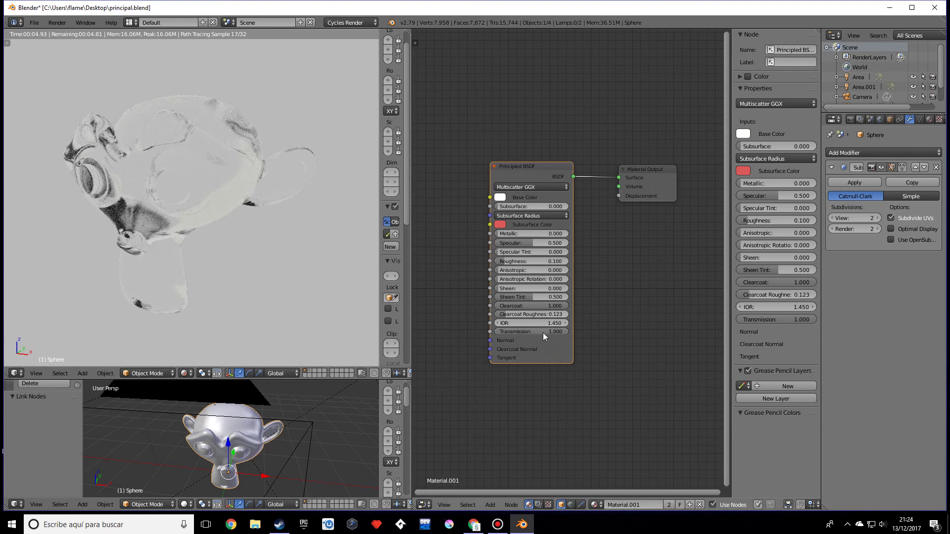
- Lower Transmission slightly and switch to the scene layer holding the terrain
mouse_move(542, 332)
left_mouse_down()
mouse_move(534, 332)
mouse_move(554, 333)
left_mouse_up()
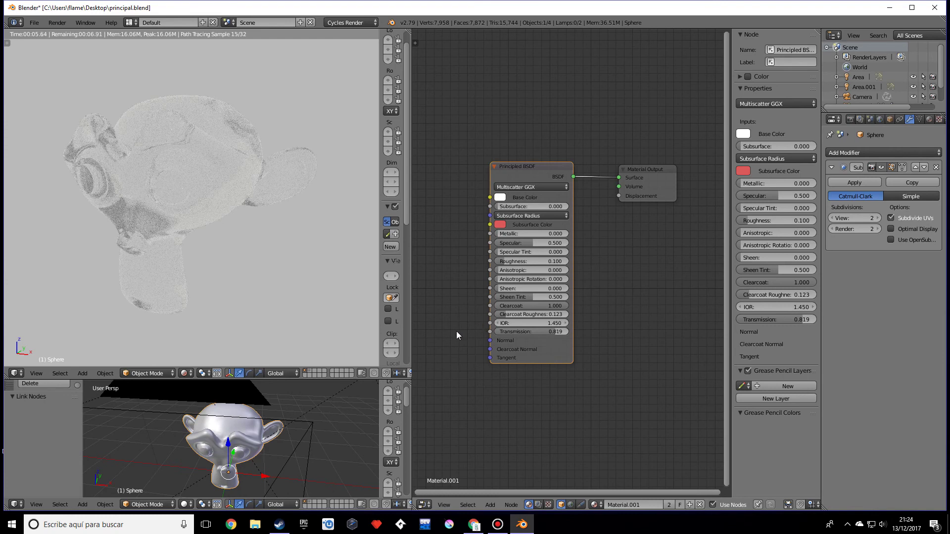
middle_click_drag(289, 406, 296, 424)
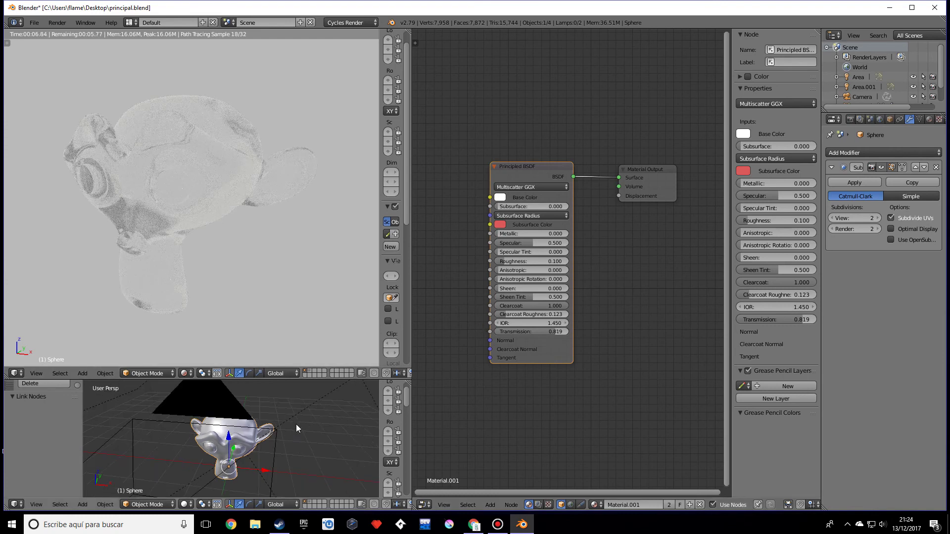
left_click(309, 372)
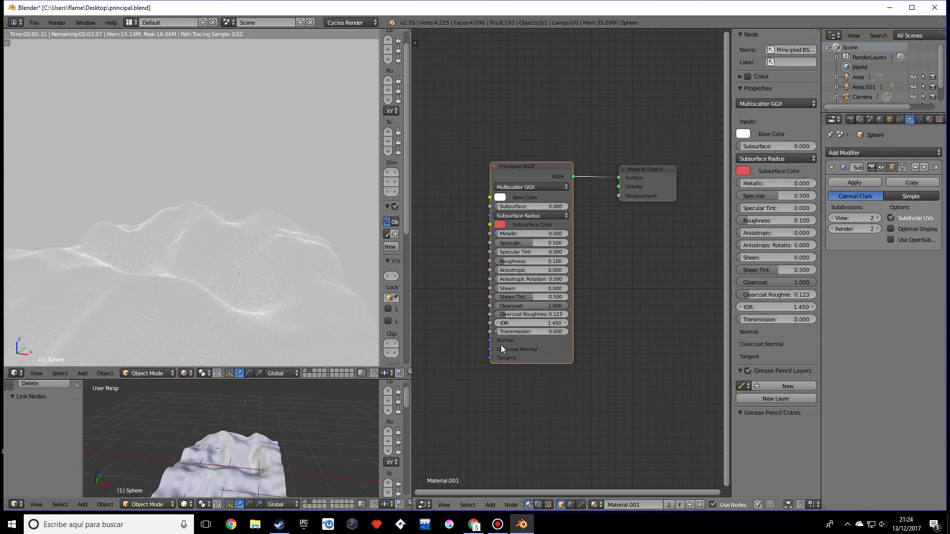
- Change the terrain's base colour to a pinkish hue darkened to brown
left_click(501, 197)
left_click(498, 198)
left_click_drag(524, 123, 526, 117)
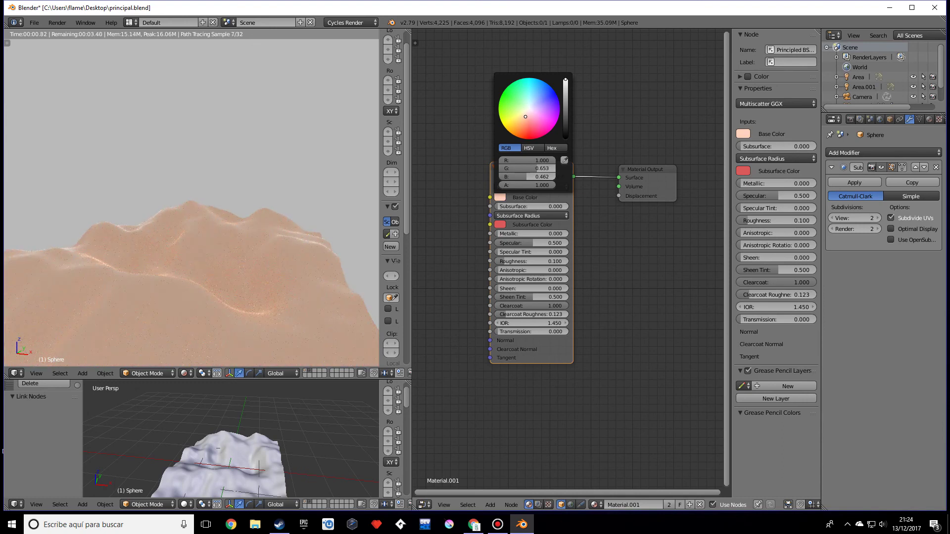
left_click_drag(565, 79, 565, 94)
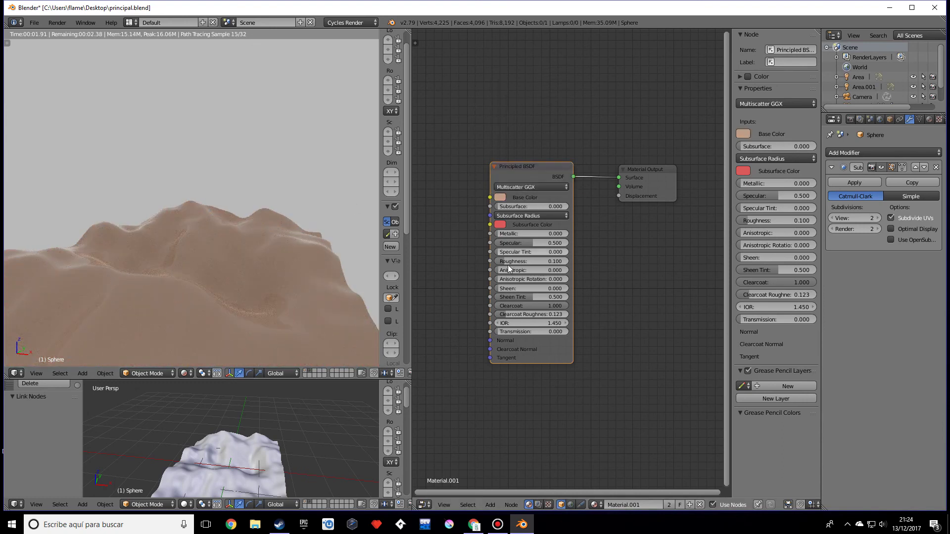
- Raise the terrain material's Roughness to 0.591 and view the dunes from a low side angle
left_click_drag(515, 261, 549, 261)
middle_click_drag(283, 265, 233, 265)
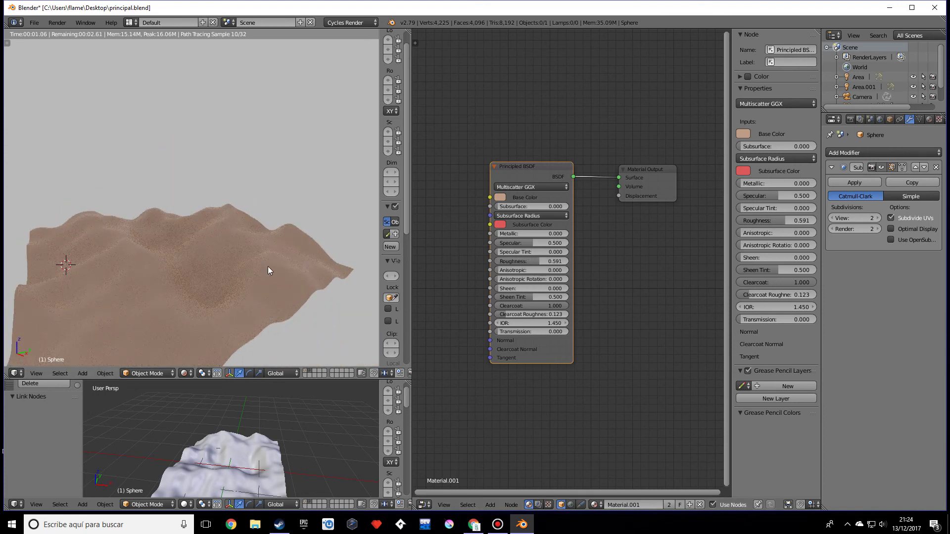
middle_click_drag(239, 278, 305, 252)
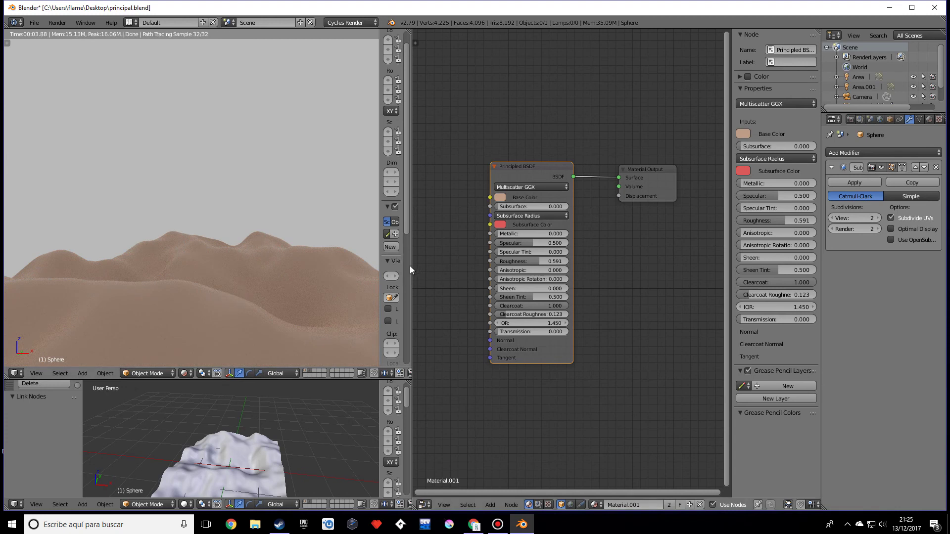
left_click_drag(413, 269, 509, 276)
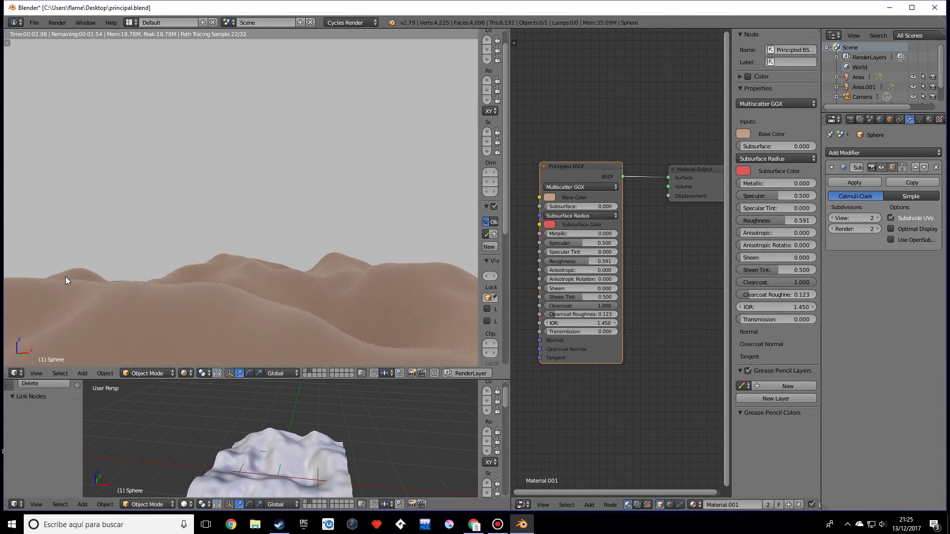
- Set the Principled BSDF Sheen value to 1.000
left_click(557, 288)
type("1")
key("Return")
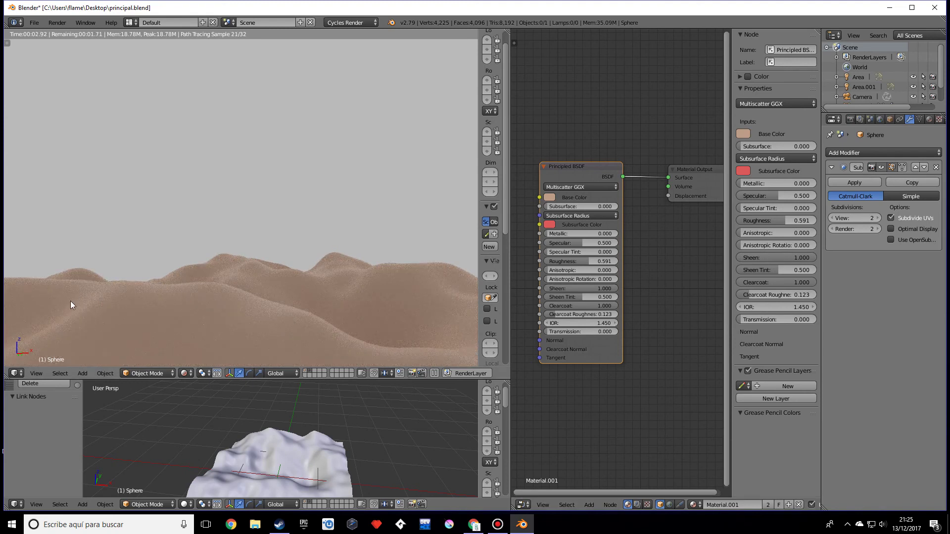
left_click_drag(596, 289, 561, 289)
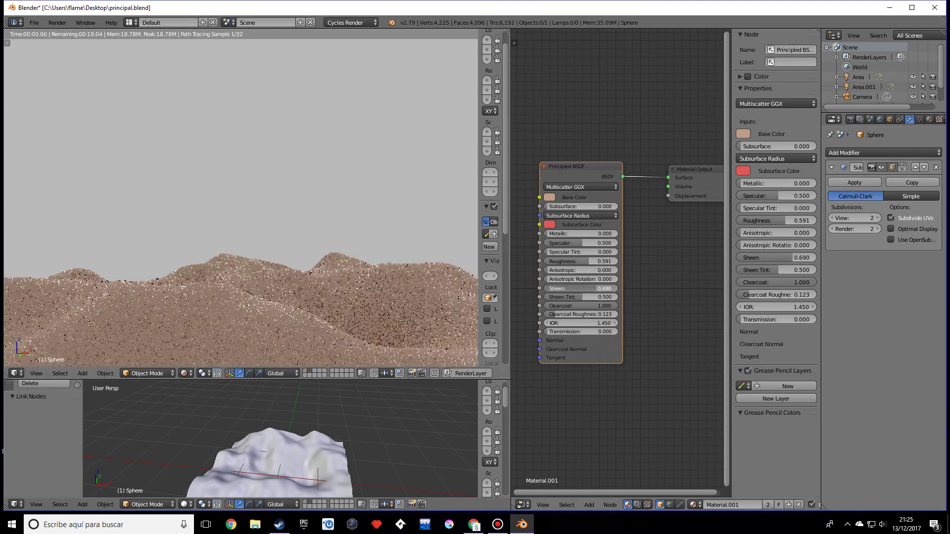
left_click(561, 289)
type("1")
key("Return")
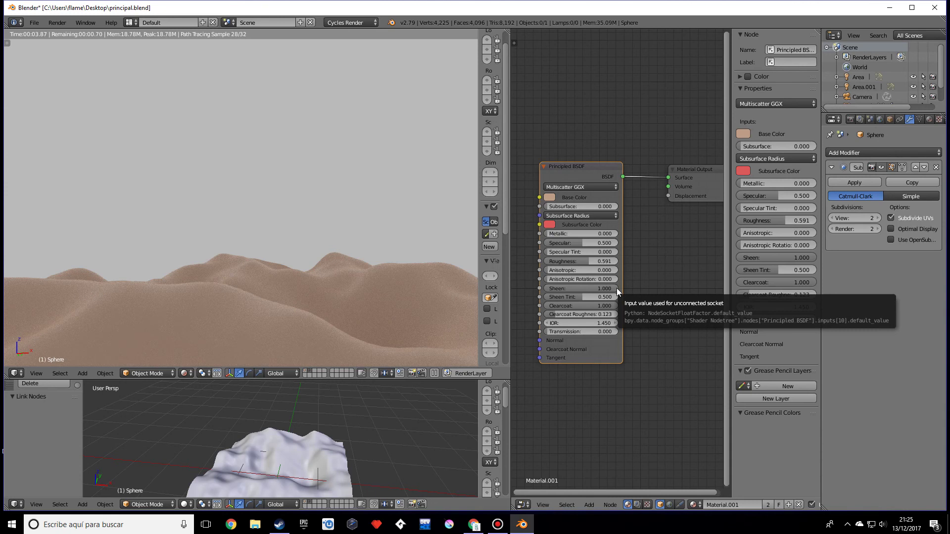
- Drop Roughness to 0 and compare Sheen at 0 before restoring it to 1.000
left_click_drag(574, 263, 537, 262)
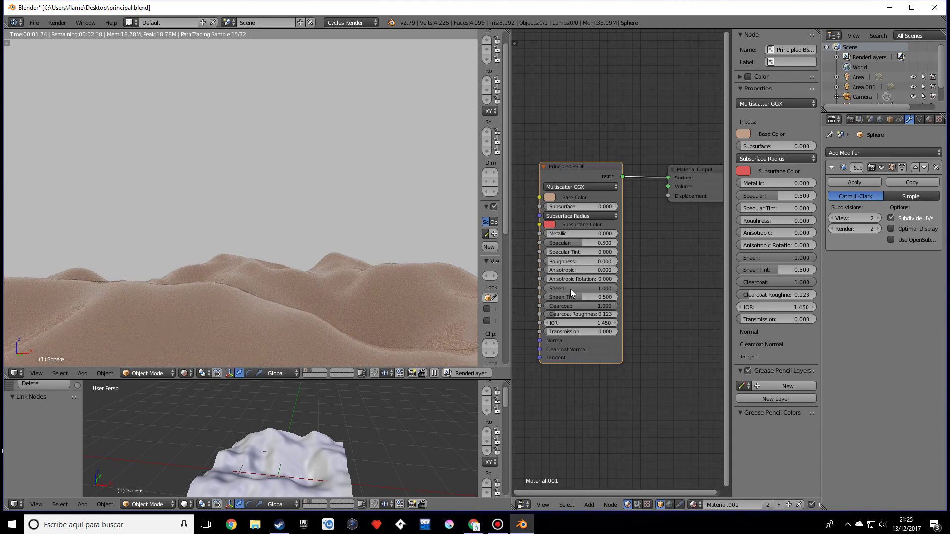
left_click_drag(571, 289, 556, 292)
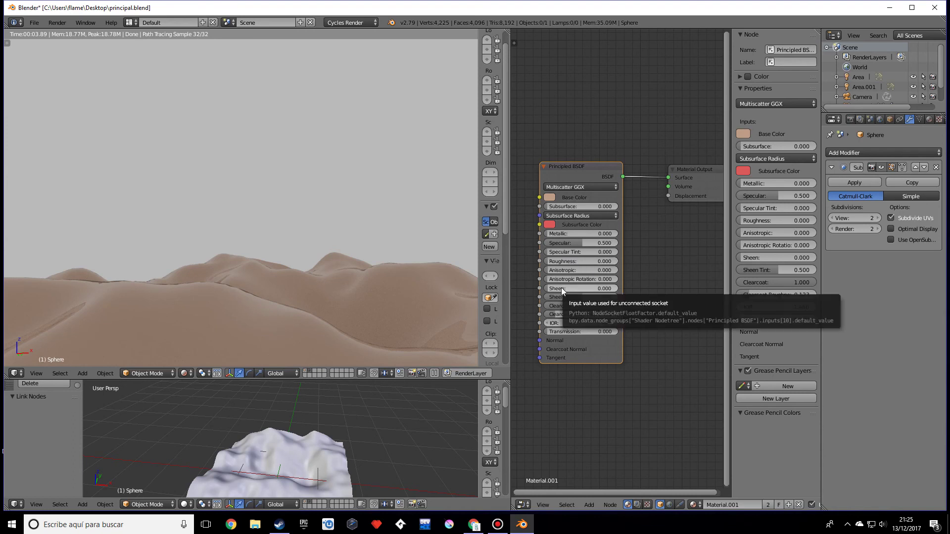
left_click_drag(559, 289, 616, 288)
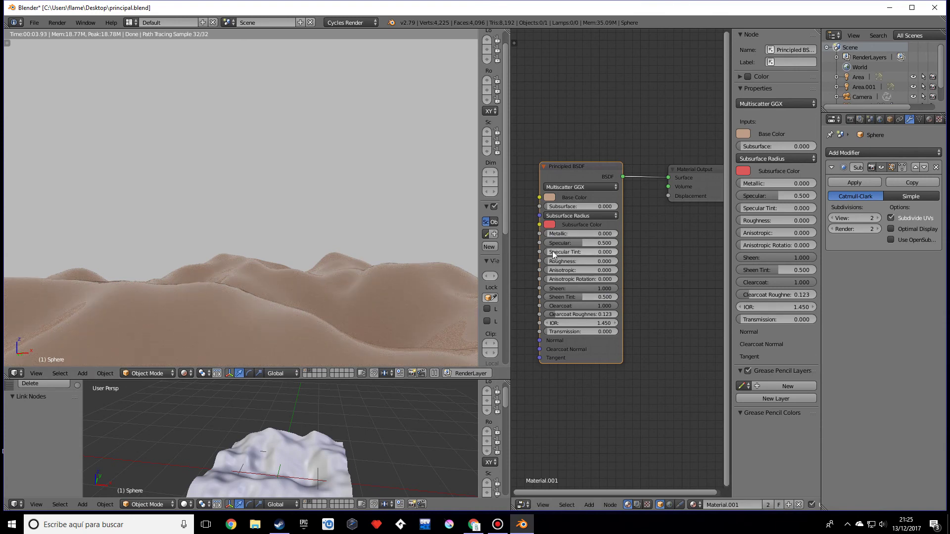
- Reset Sheen Tint to 0, then raise it to 1.000 on the Principled BSDF
key("BackSpace")
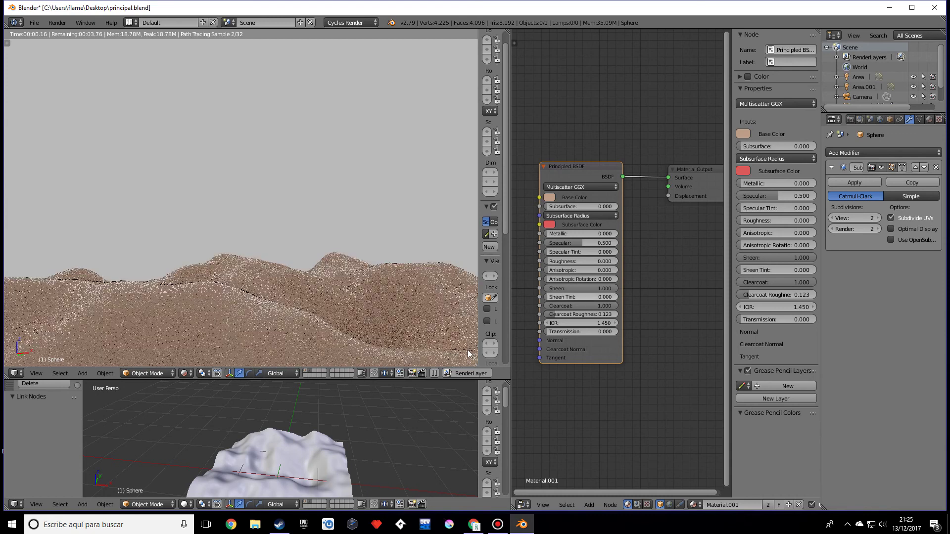
left_click_drag(577, 297, 616, 297)
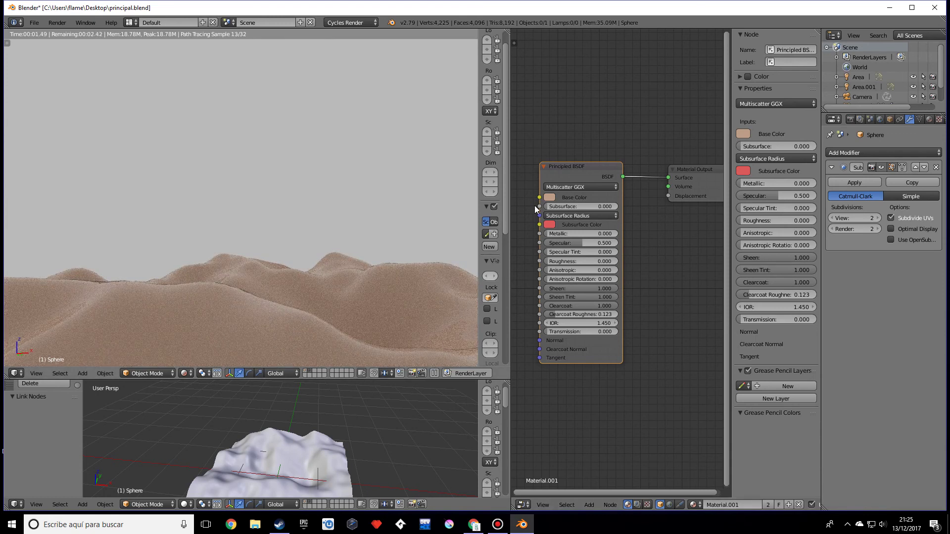